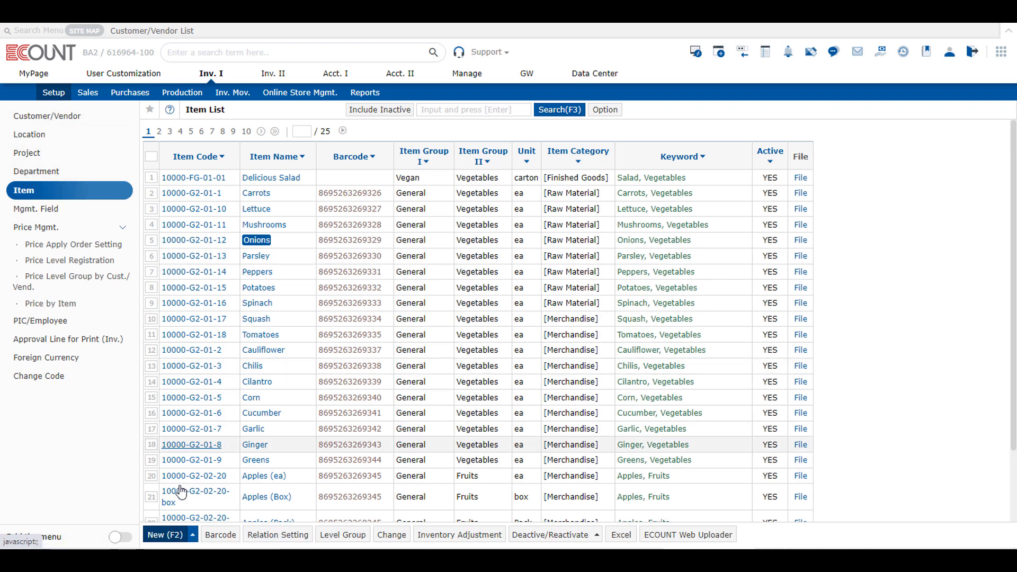
Start a new item and open the auto-generate number settings for its item code
left_click(164, 536)
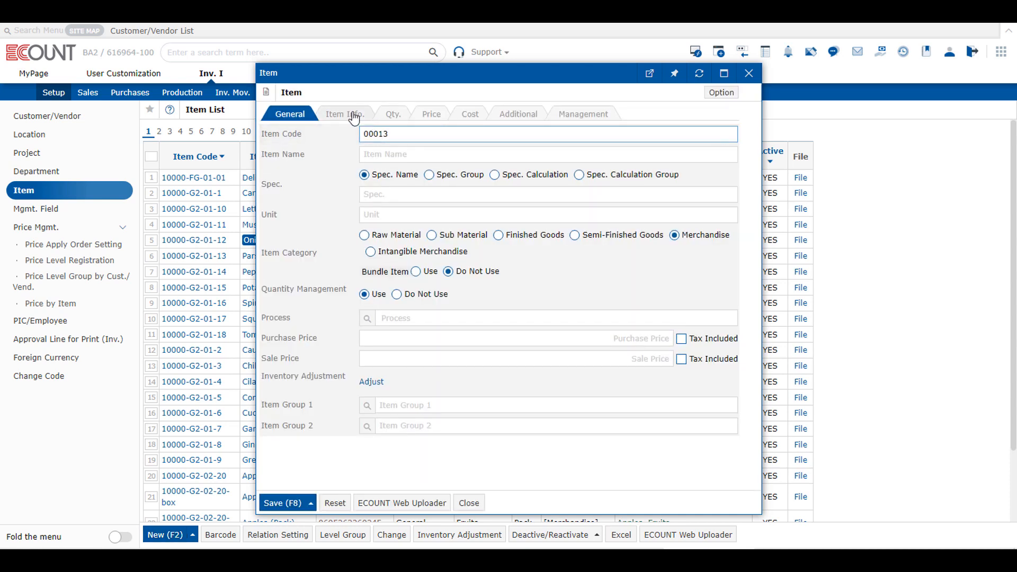
left_click(364, 114)
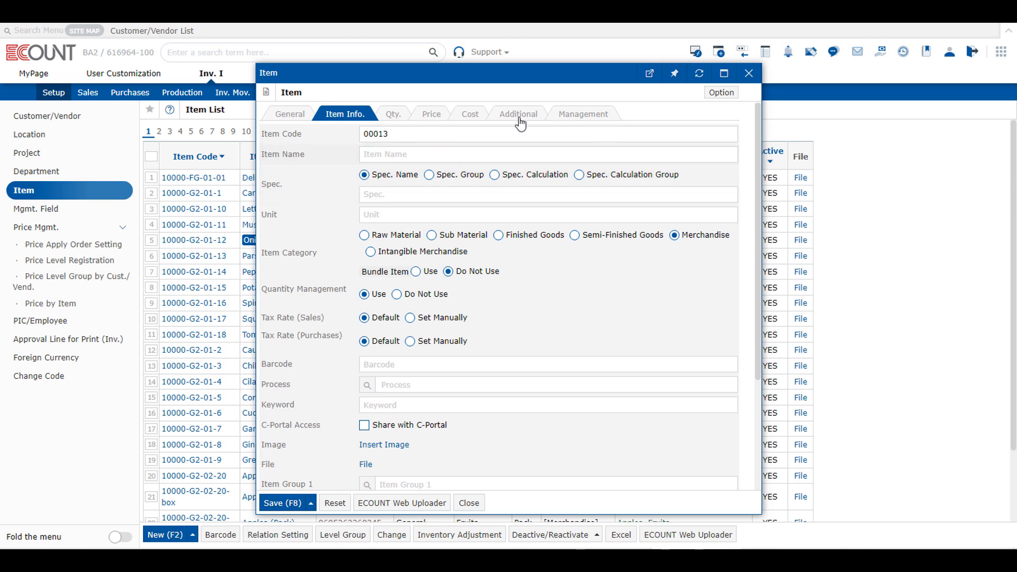
left_click(537, 133)
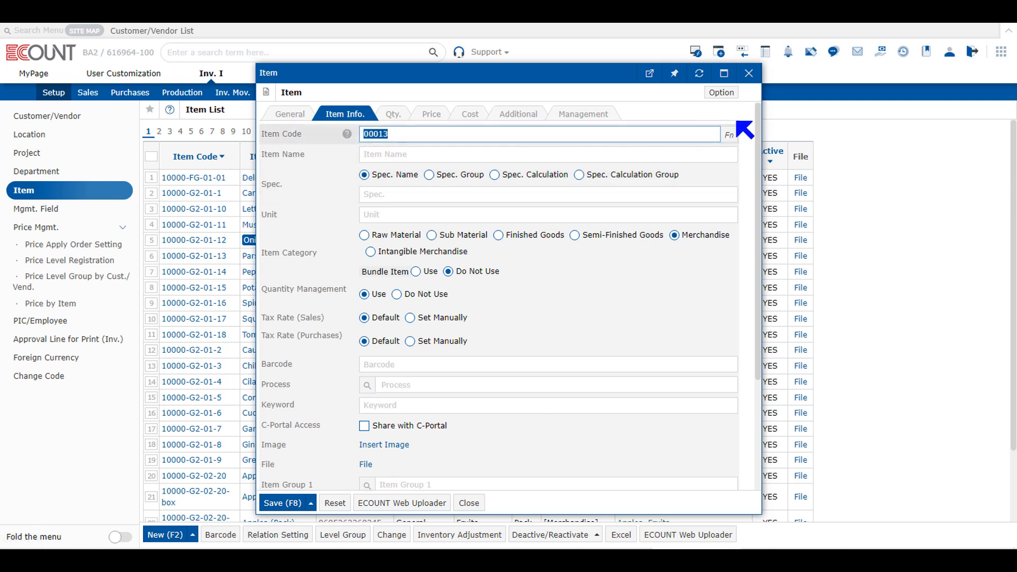
left_click(727, 135)
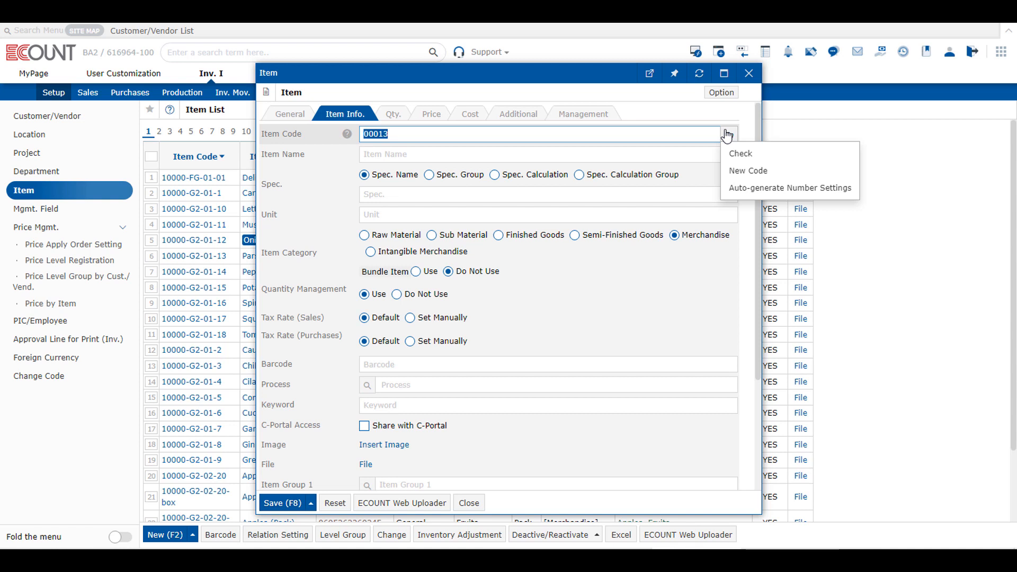
left_click(761, 190)
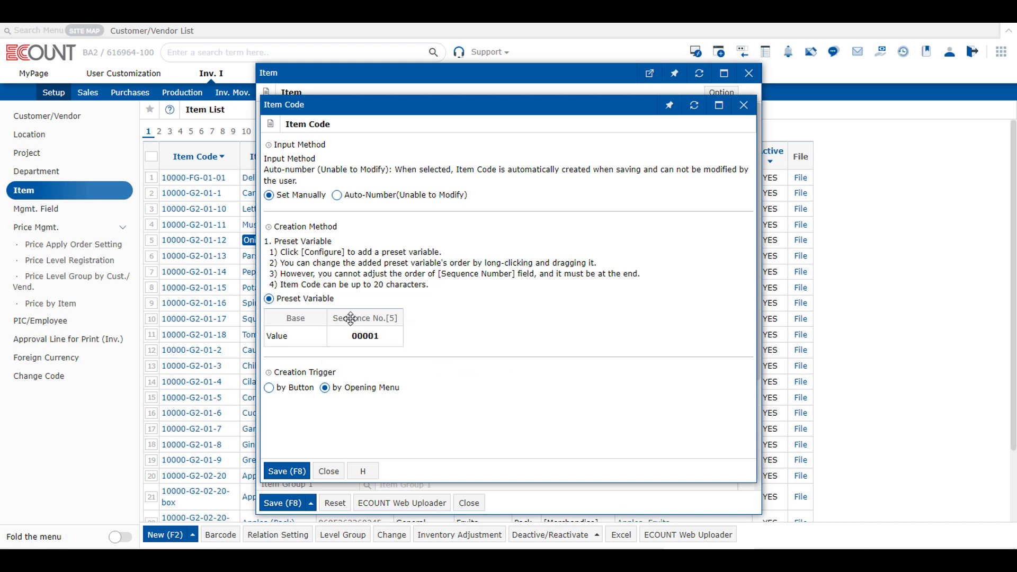
Add the Year and Month variables to the item code's preset format and save the numbering settings
mouse_move(365, 345)
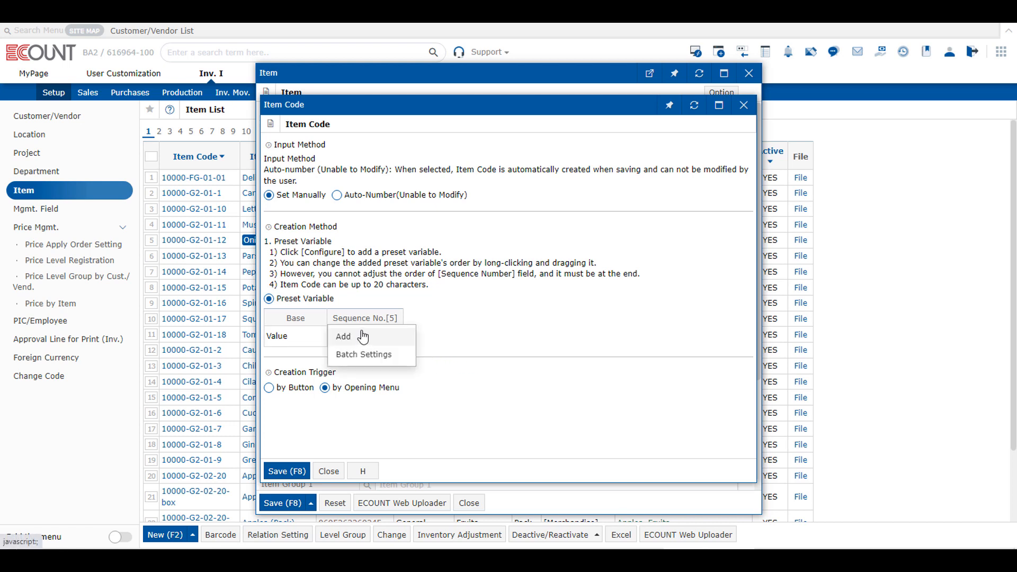
left_click(378, 338)
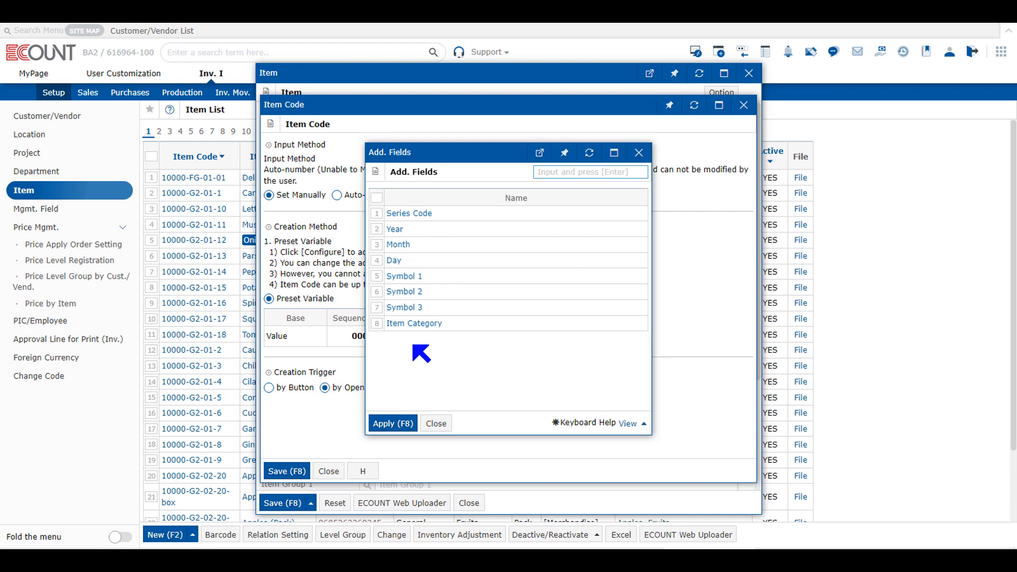
left_click(376, 229)
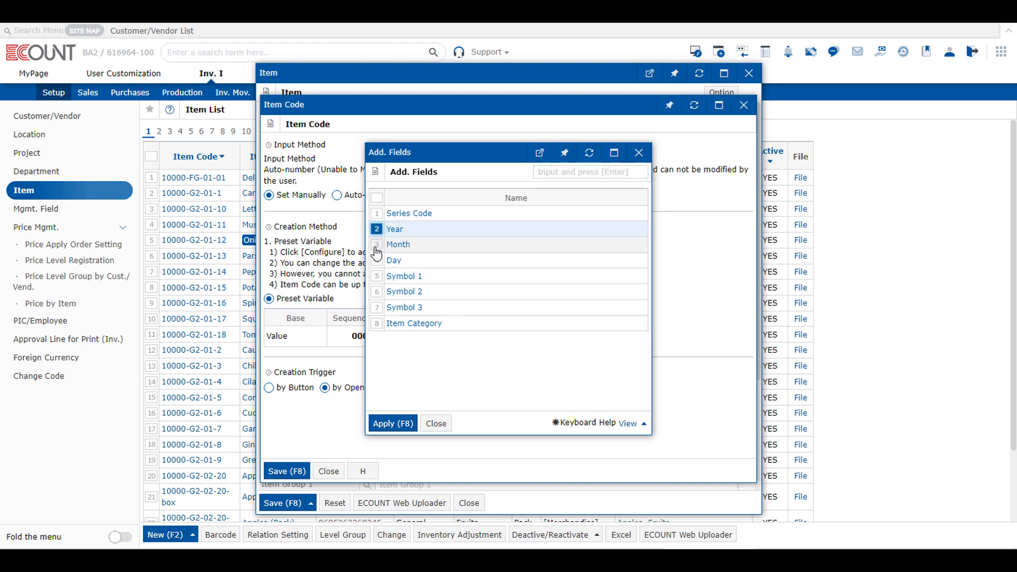
left_click(376, 246)
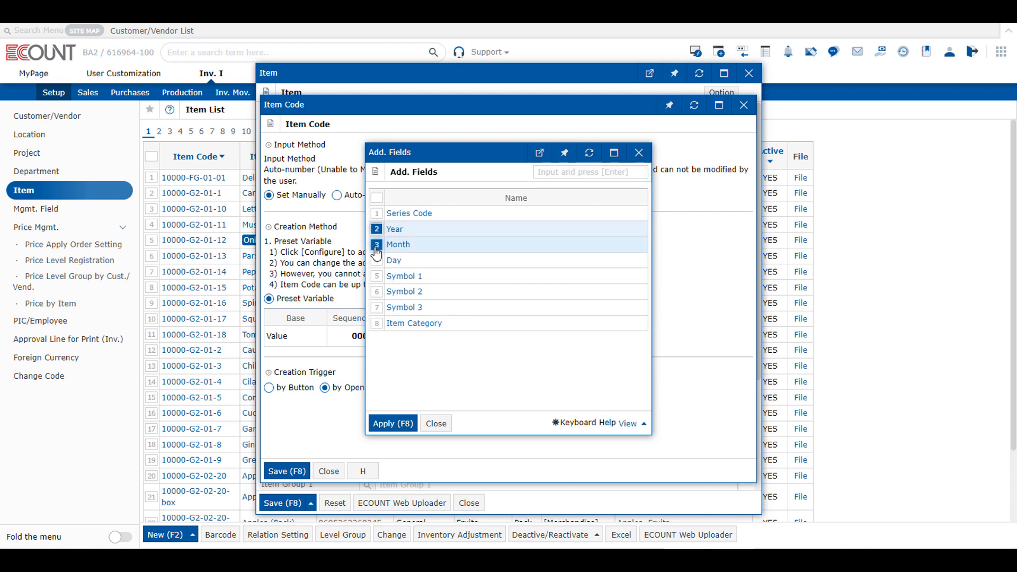
left_click(400, 422)
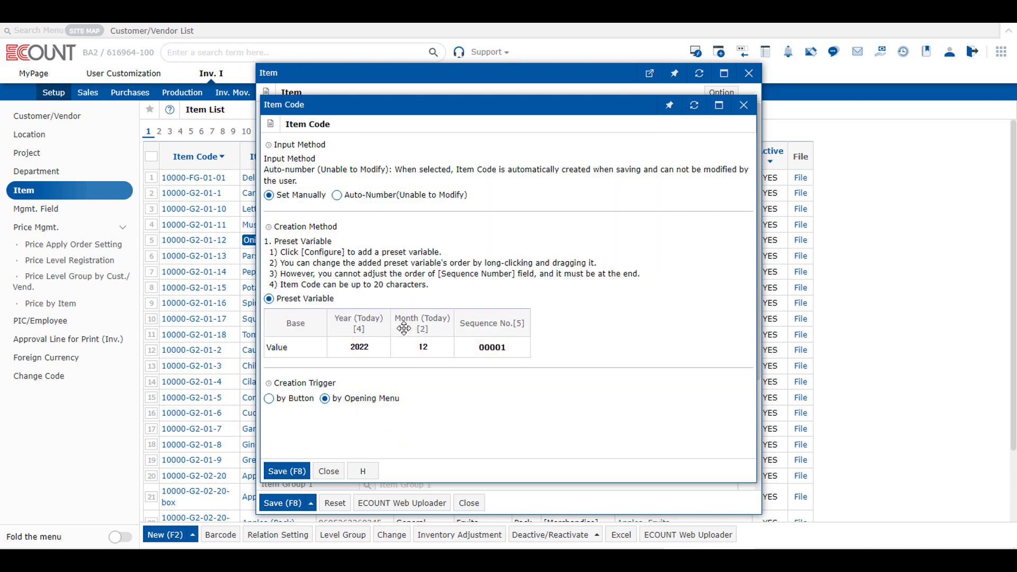
left_click(301, 469)
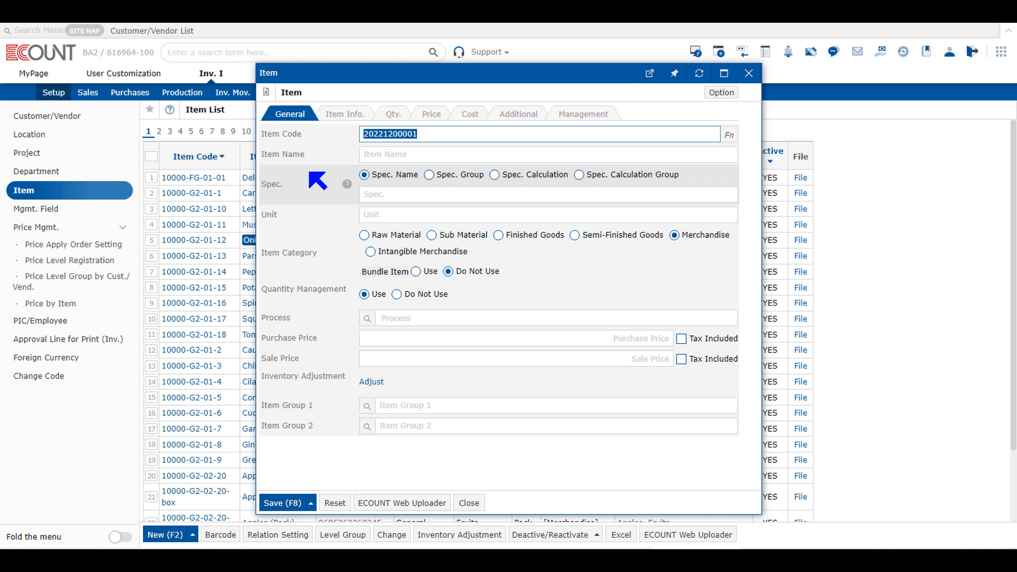
Go through the new item's name and specification fields and save the item
left_click(395, 155)
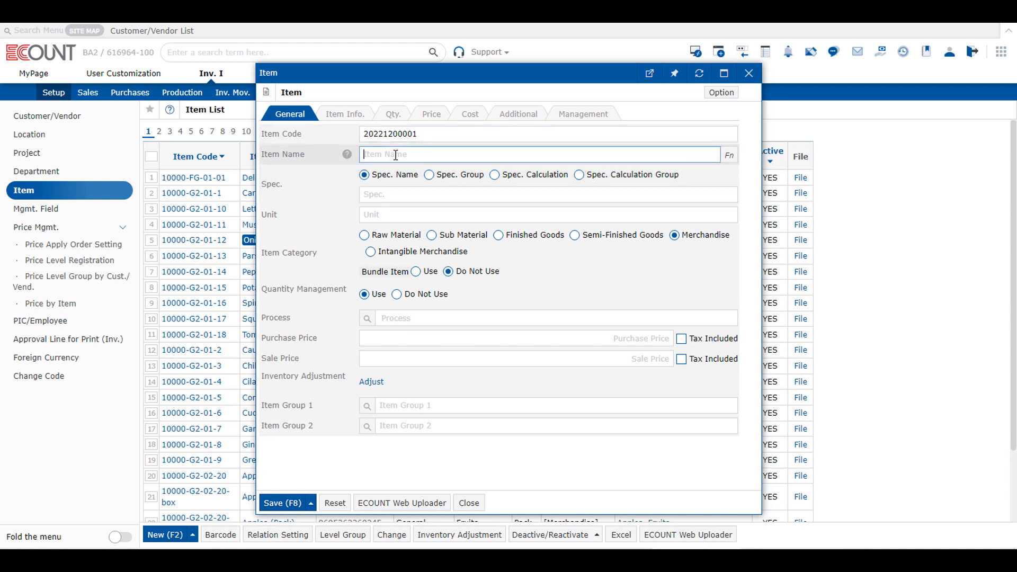
key("Tab")
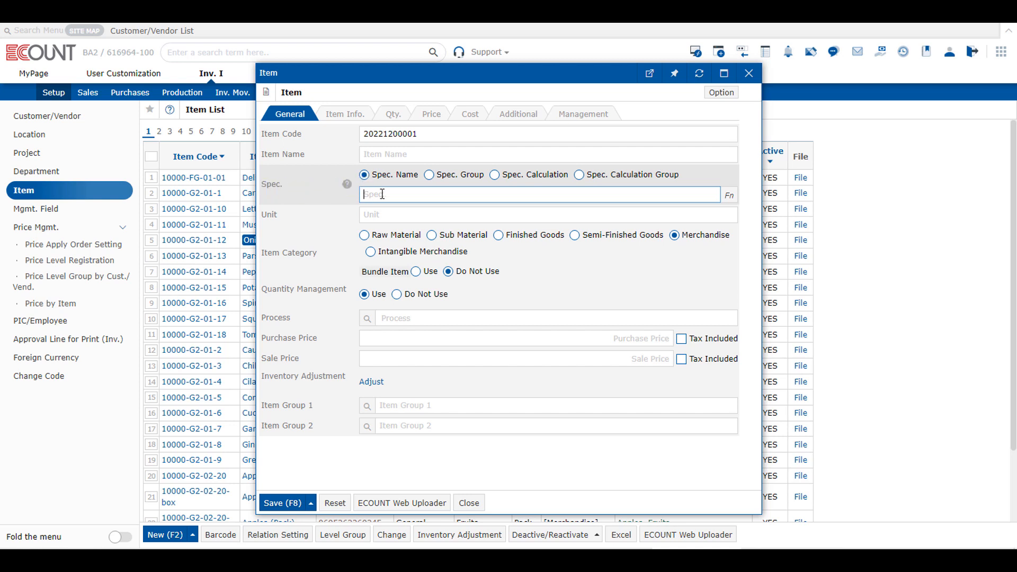
key("F8")
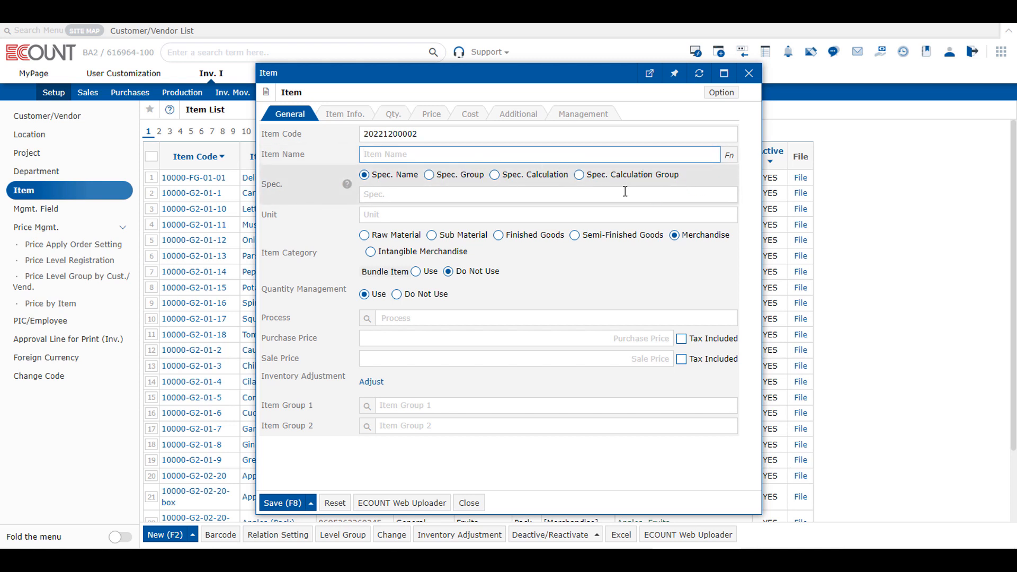
Set the item's specification type to Spec. Group and name the item T-shirt
left_click(450, 178)
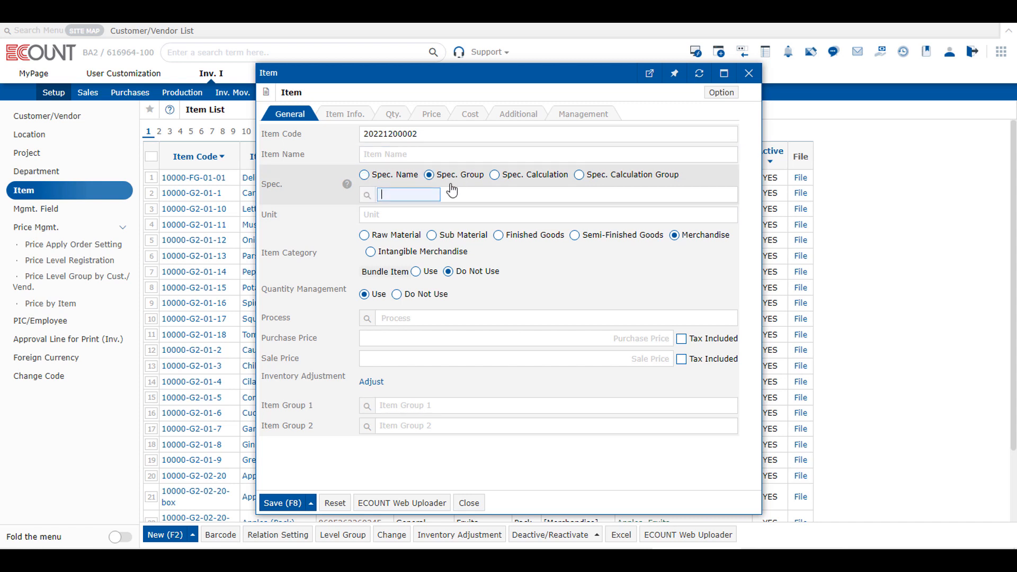
left_click(509, 180)
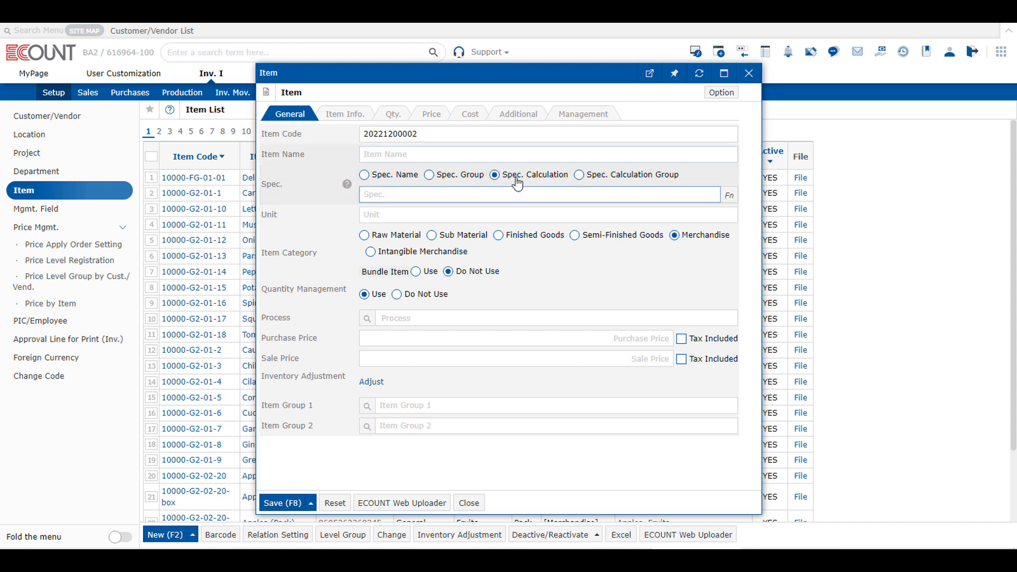
left_click(430, 176)
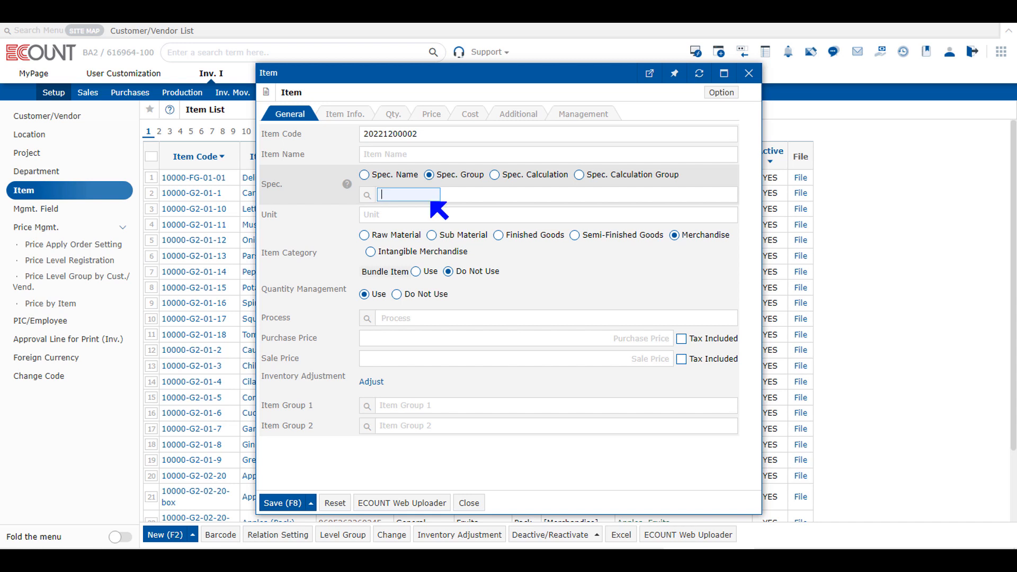
left_click(398, 157)
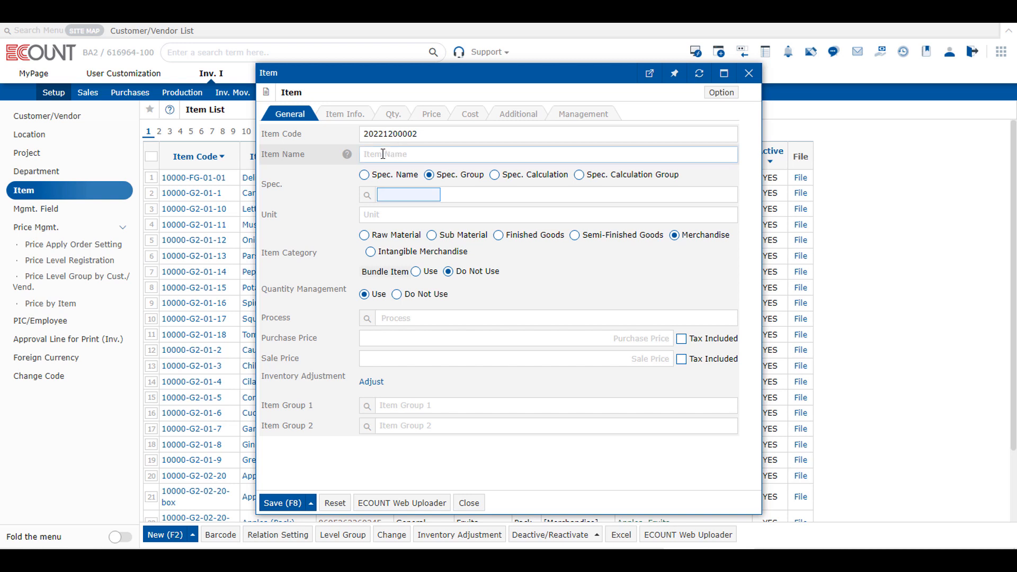
left_click(394, 152)
type("T")
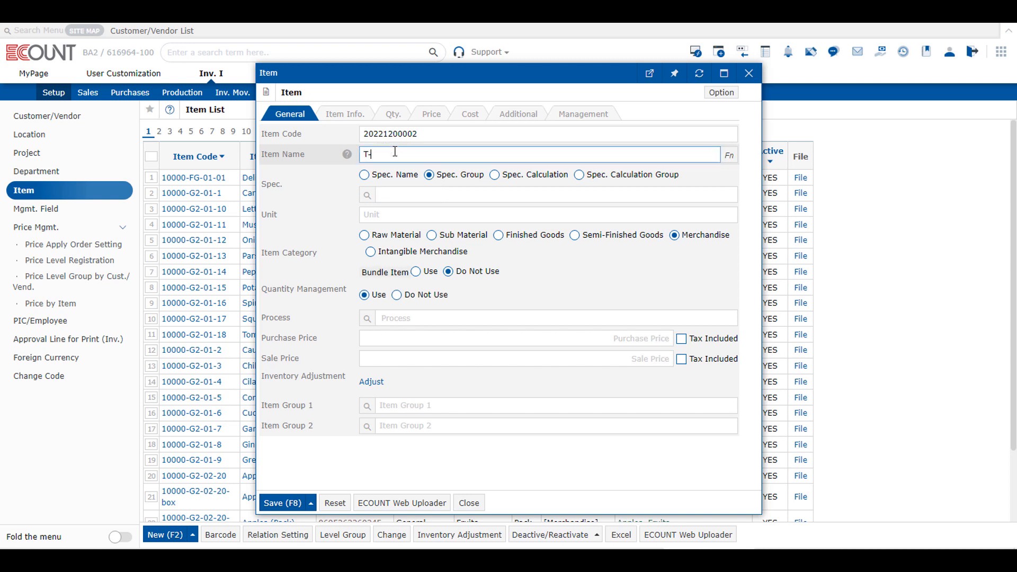
type("-shirt")
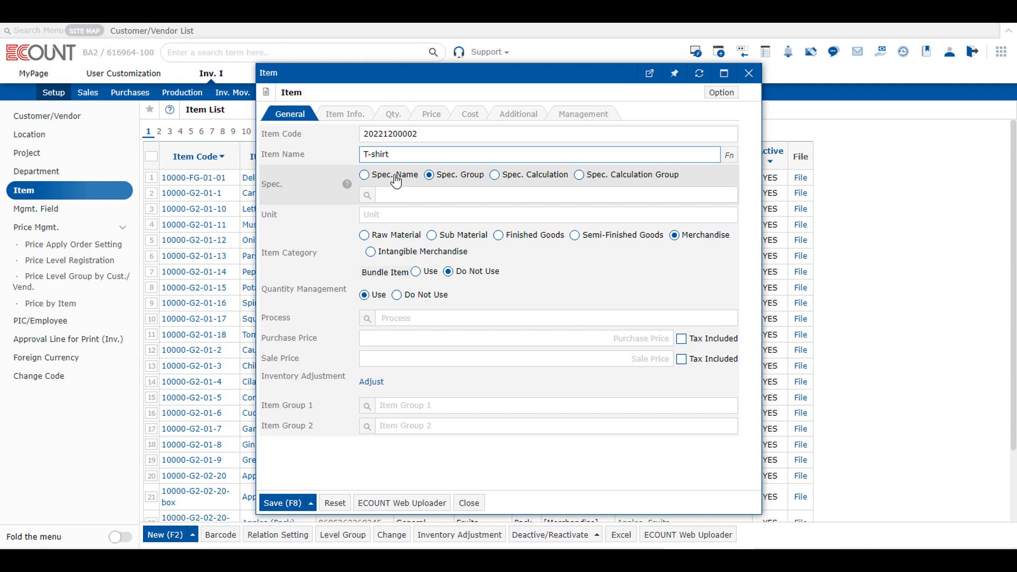
Look up the spec groups for the item and open the code list of the T-Shirt Size group
left_click(398, 197)
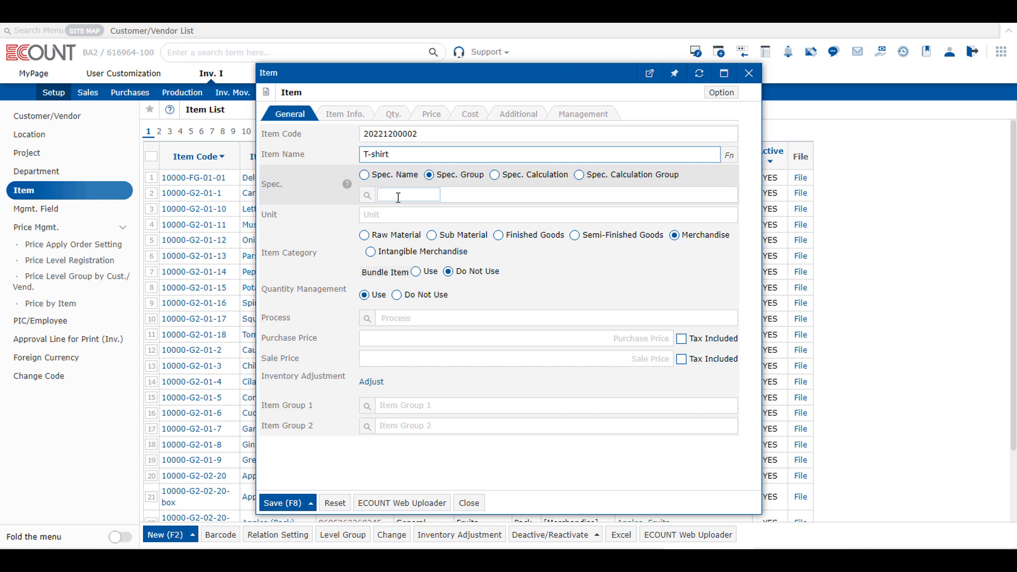
left_click(368, 197)
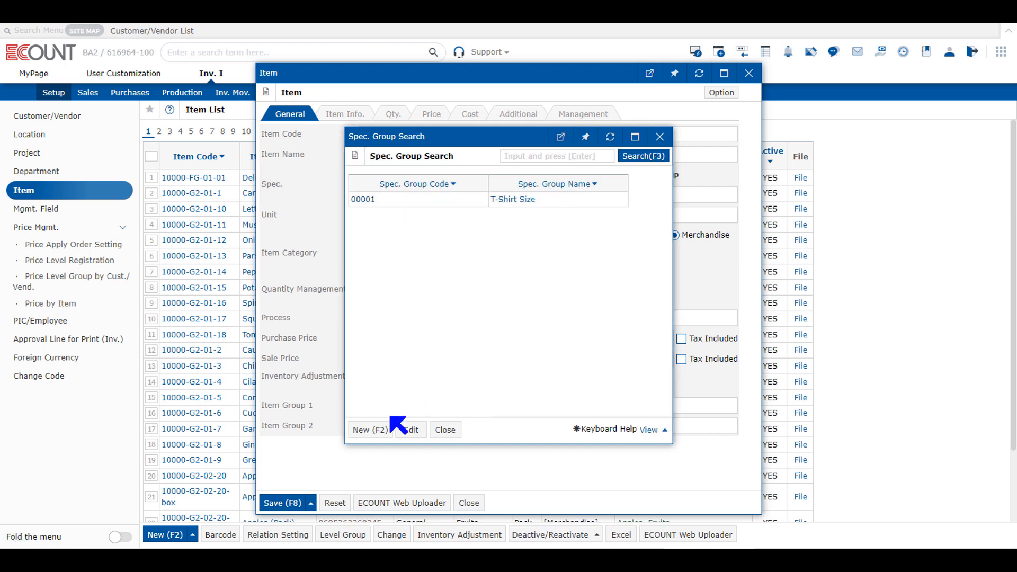
left_click(373, 429)
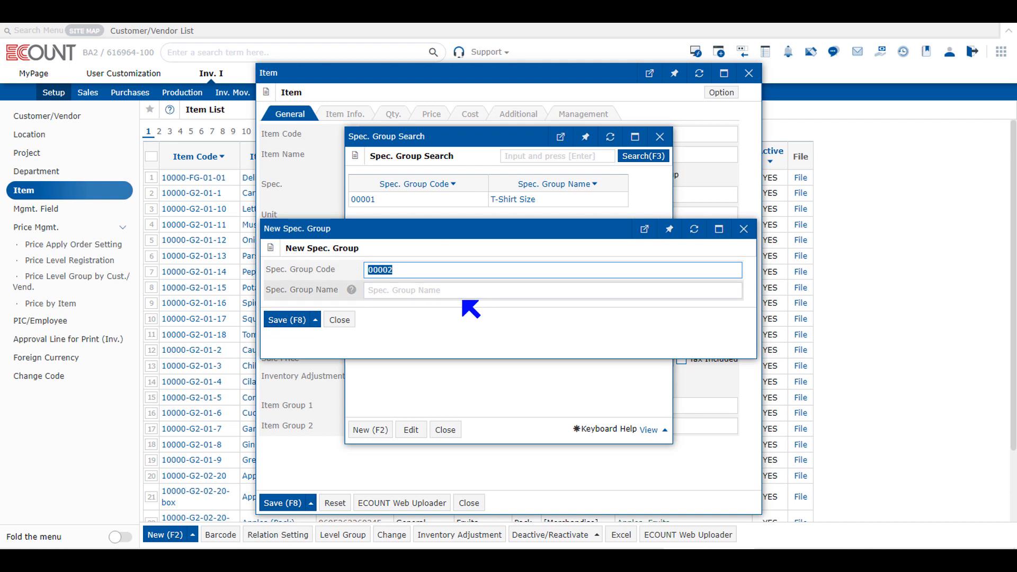
left_click(339, 320)
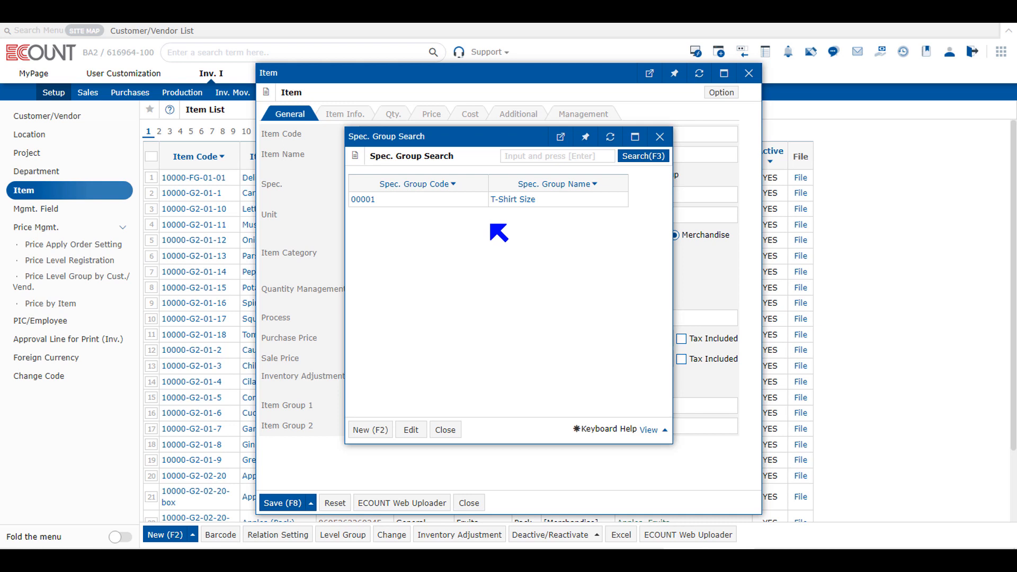
left_click(411, 430)
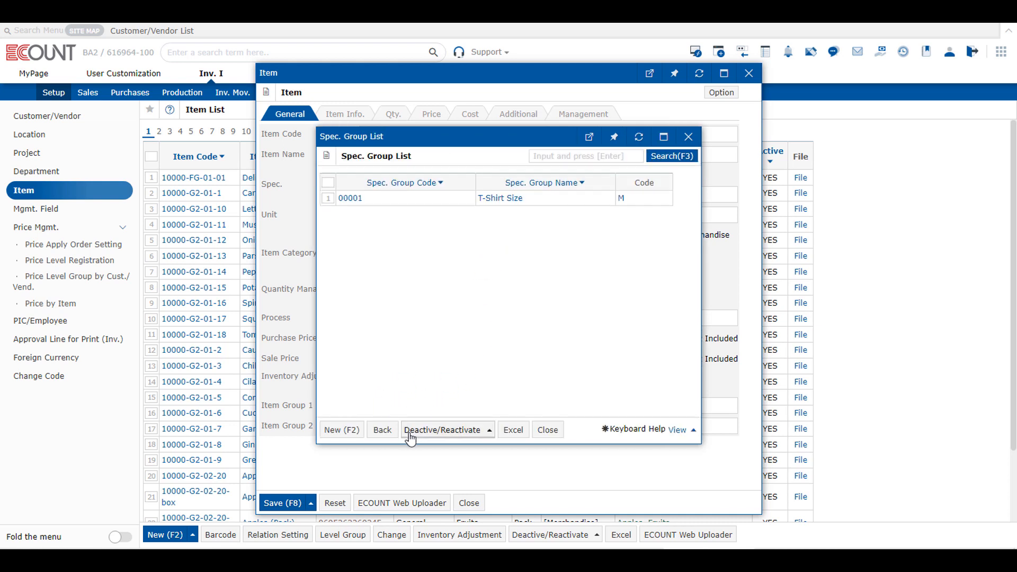
left_click(619, 200)
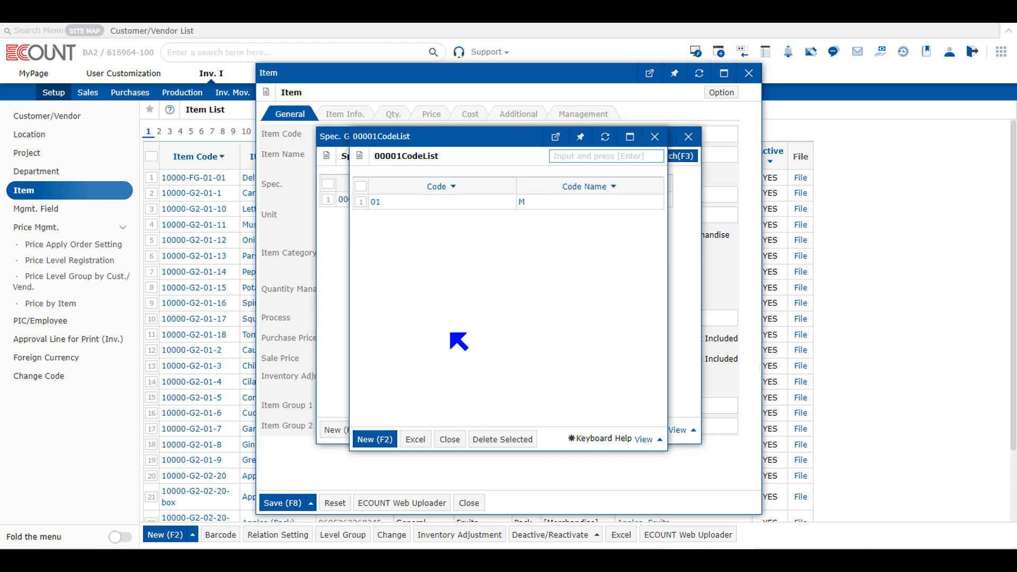
Register spec codes 02 for S and 03 for L in the T-Shirt Size group, and save the T-shirt item
left_click(385, 439)
left_click(464, 279)
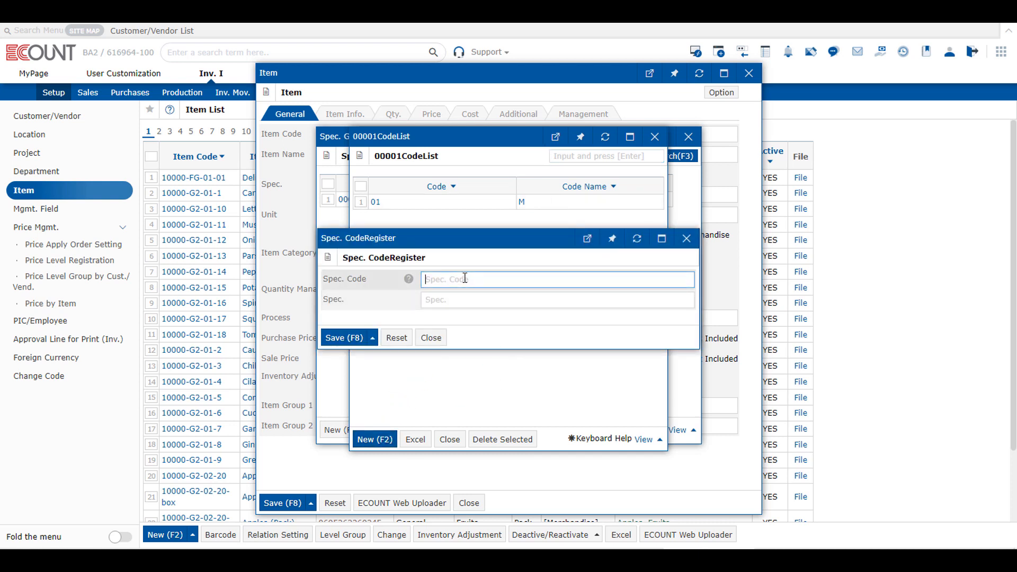
type("02")
key("Tab")
type("S")
key("F8")
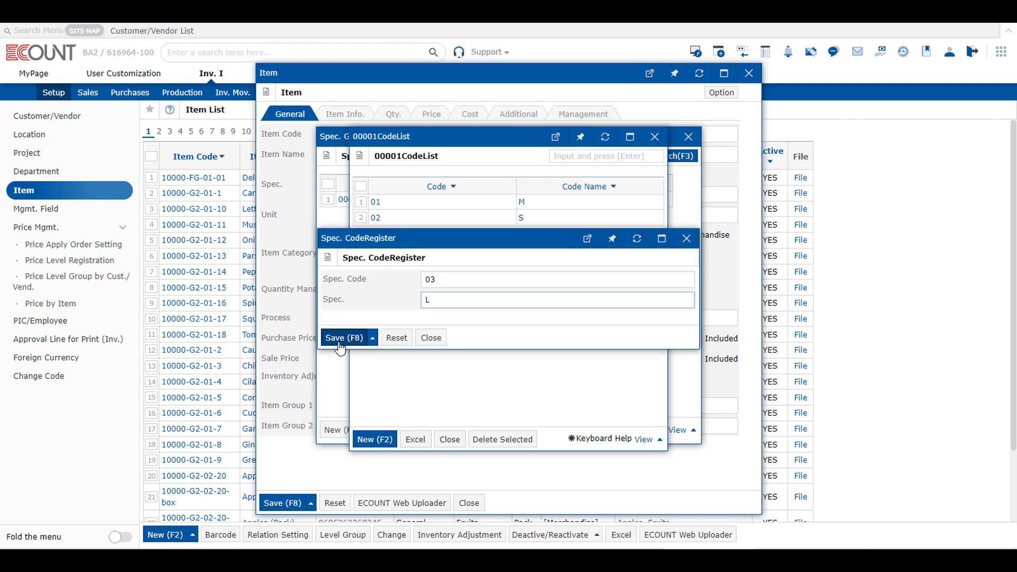
left_click(340, 344)
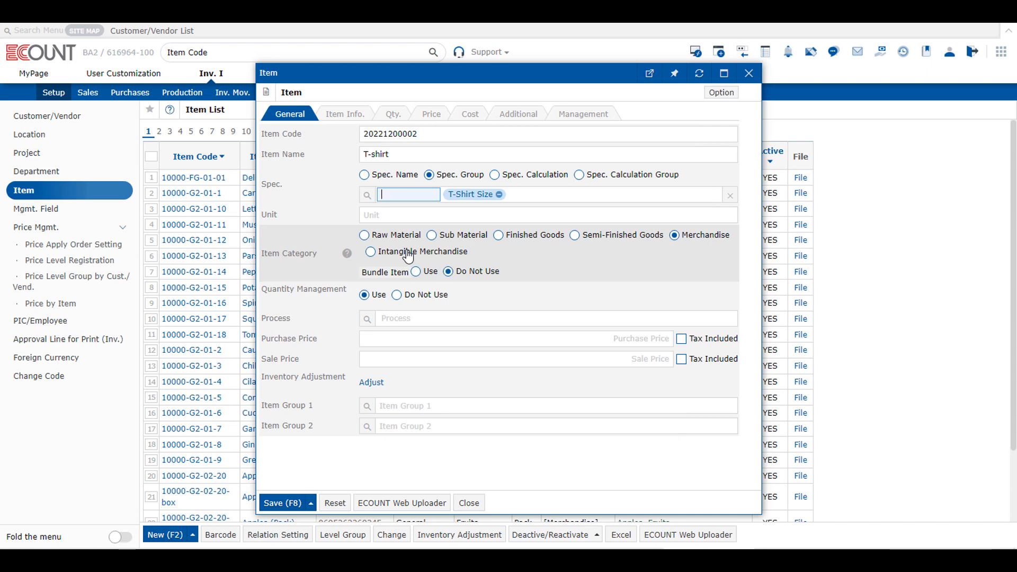
left_click(290, 502)
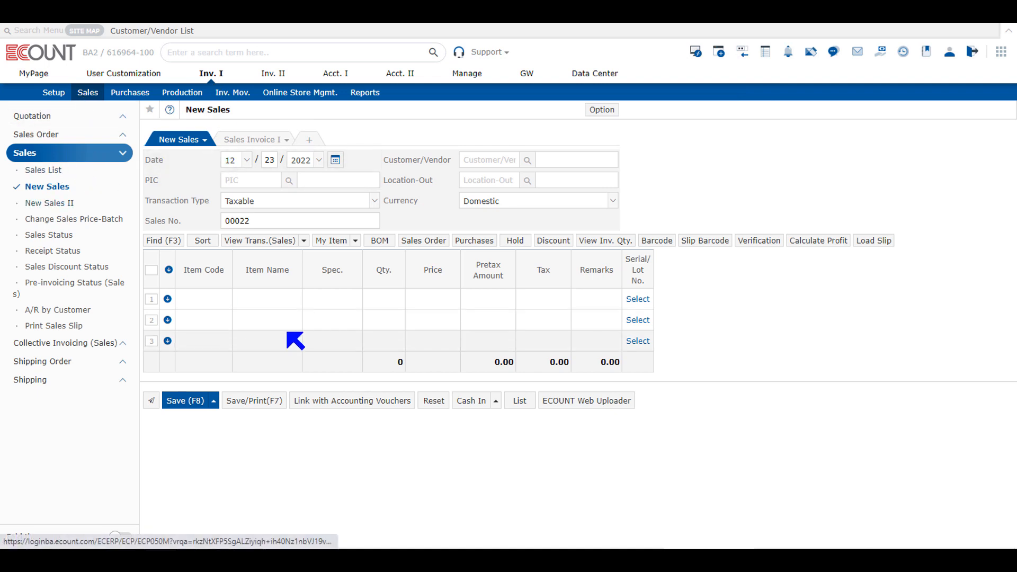
Search for shirt in the first line of the new sales slip and choose the T-shirt[S] specification
left_click(206, 294)
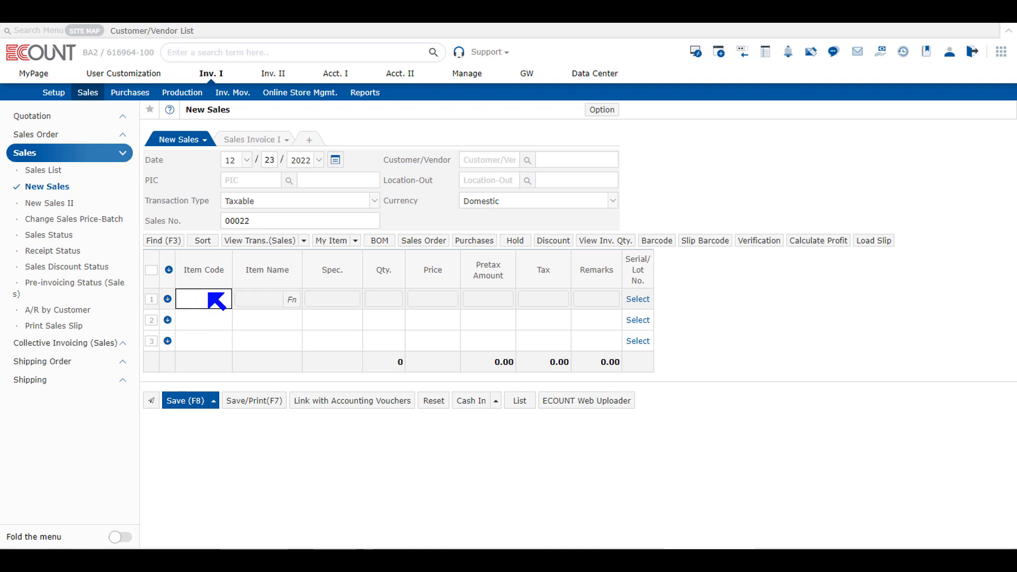
type("shirt")
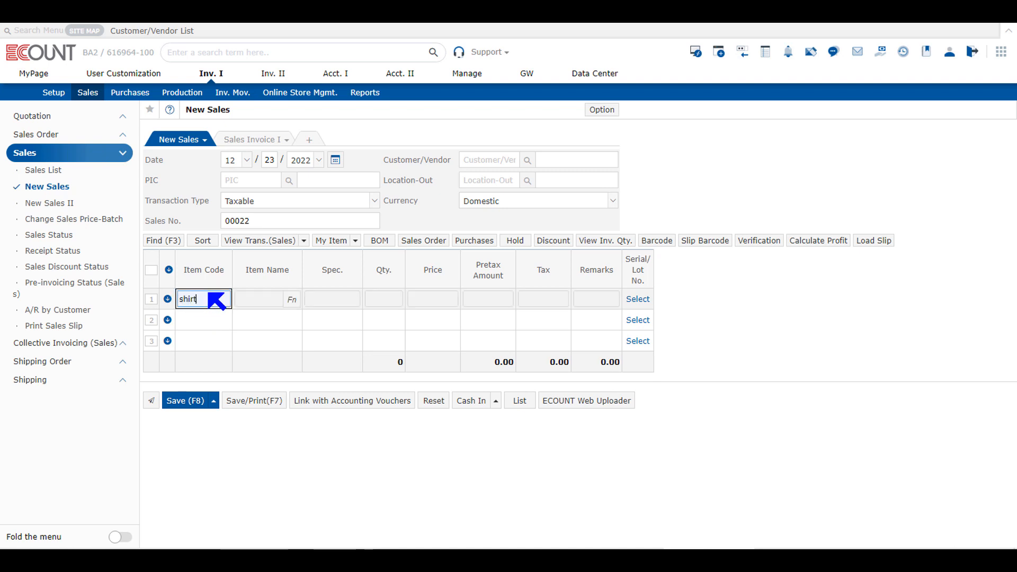
key("Return")
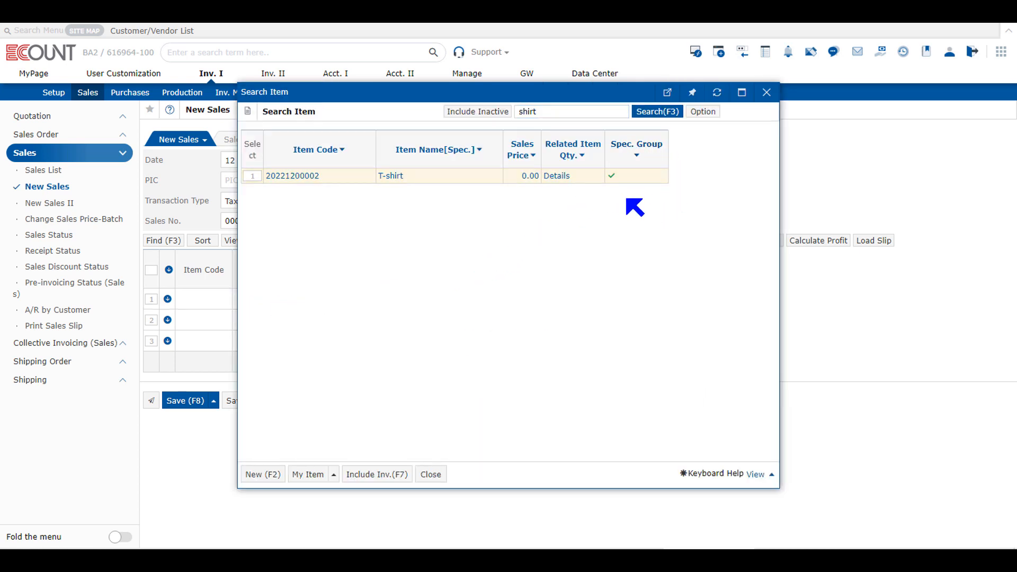
left_click(612, 179)
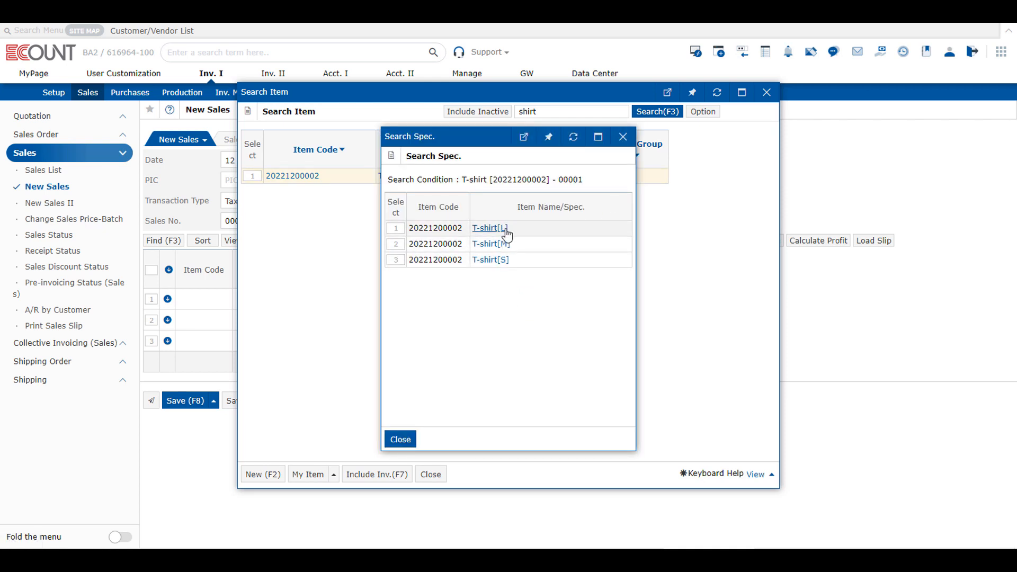
left_click(494, 260)
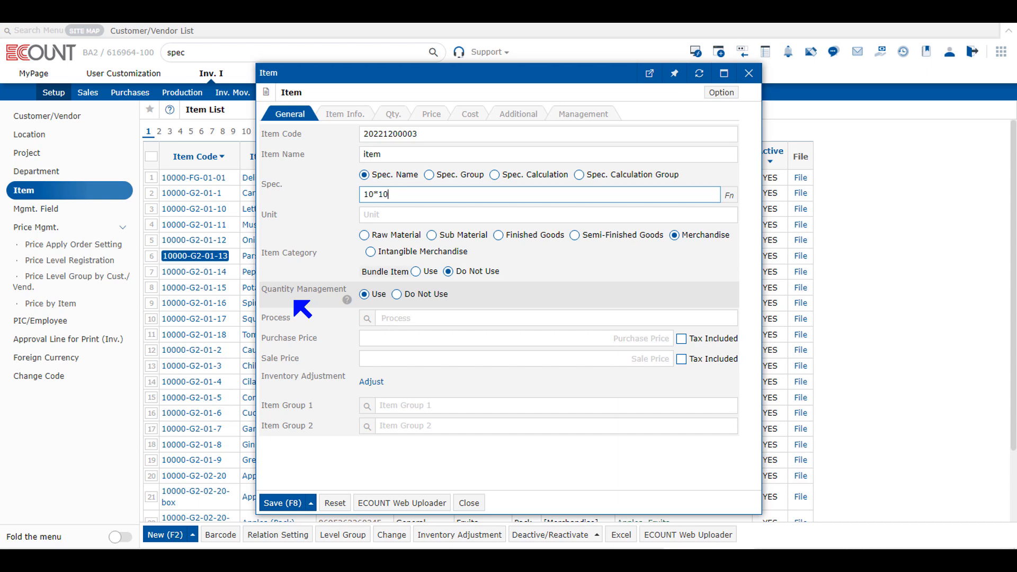
Save the item with specification 10*10 and open the inventory settings of Function Setup at the base and auxiliary quantity options
left_click(281, 502)
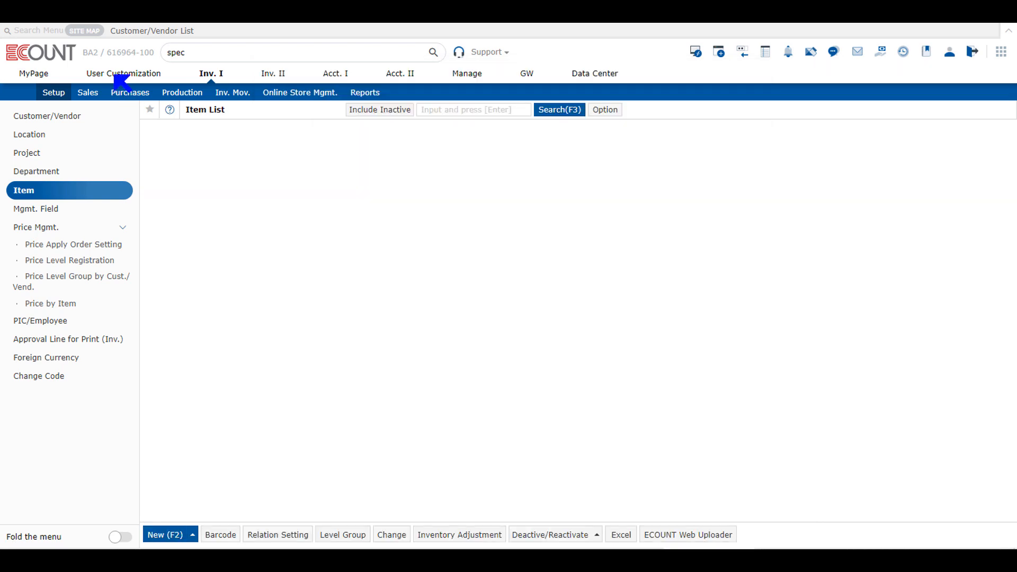
left_click(127, 77)
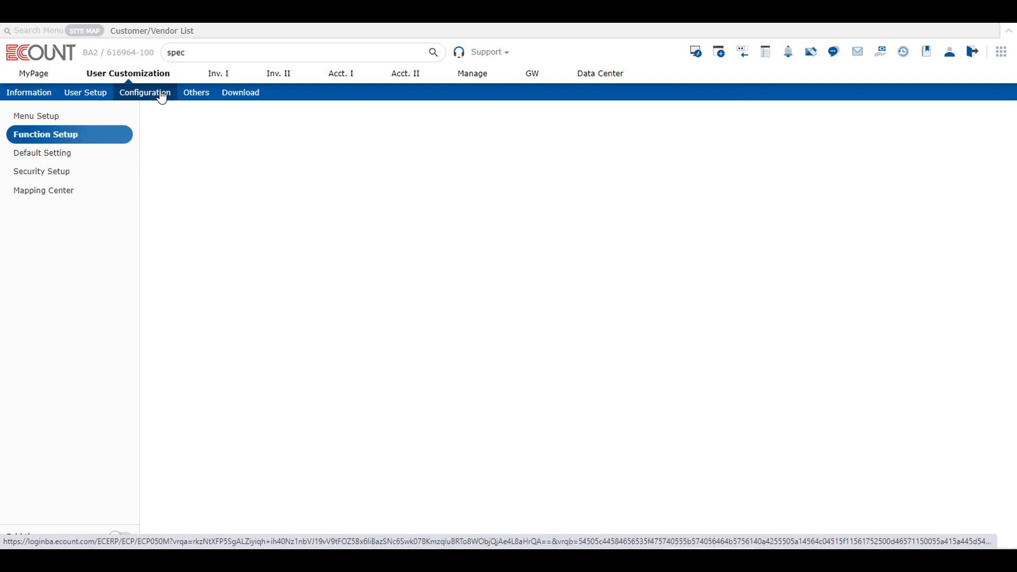
left_click(91, 141)
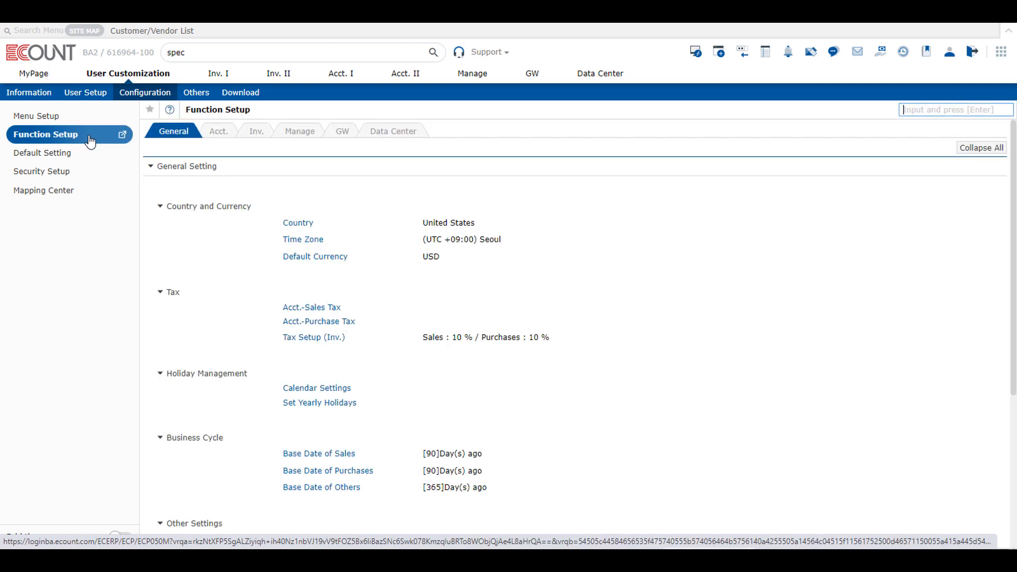
left_click(259, 133)
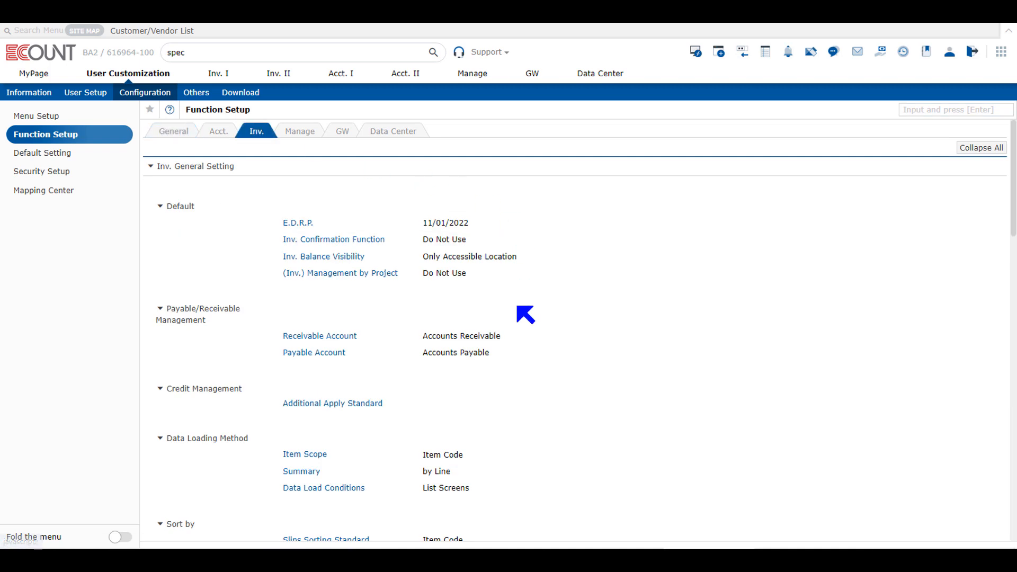
scroll(500, 368, "down", 7)
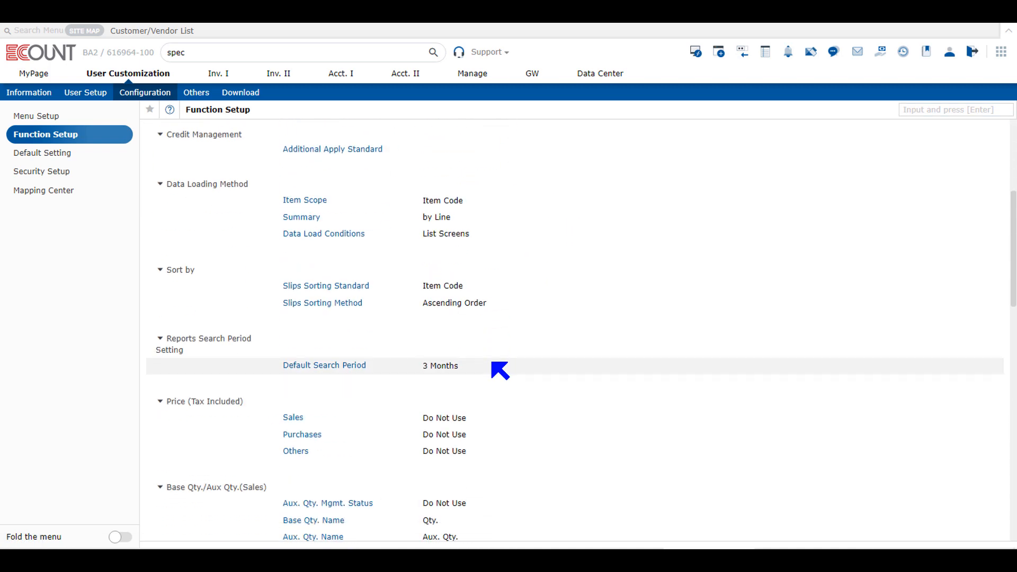
scroll(486, 377, "down", 3)
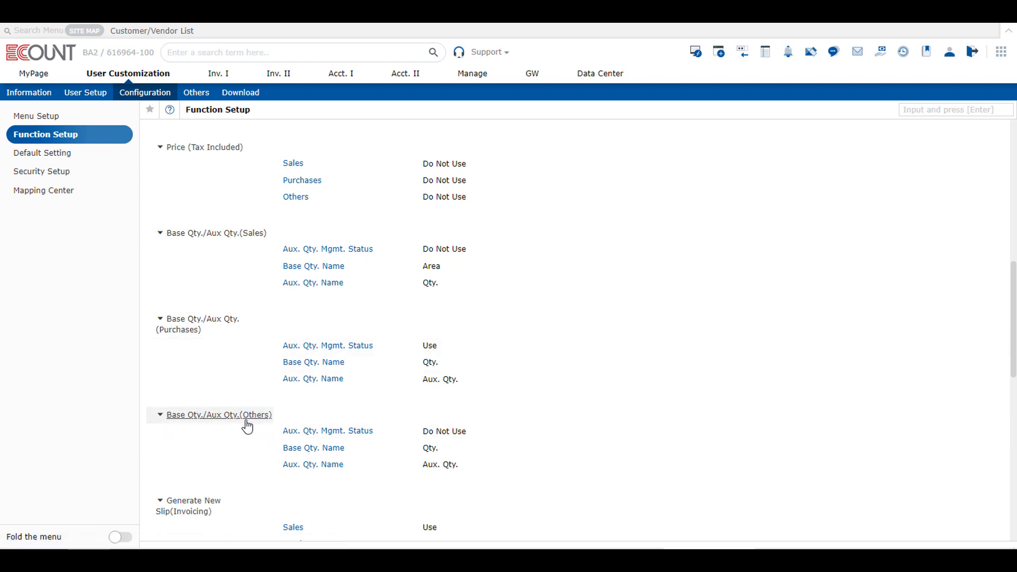
Turn on auxiliary quantity for sales, with Area as the base quantity name and Qty. as the auxiliary quantity name
left_click(323, 251)
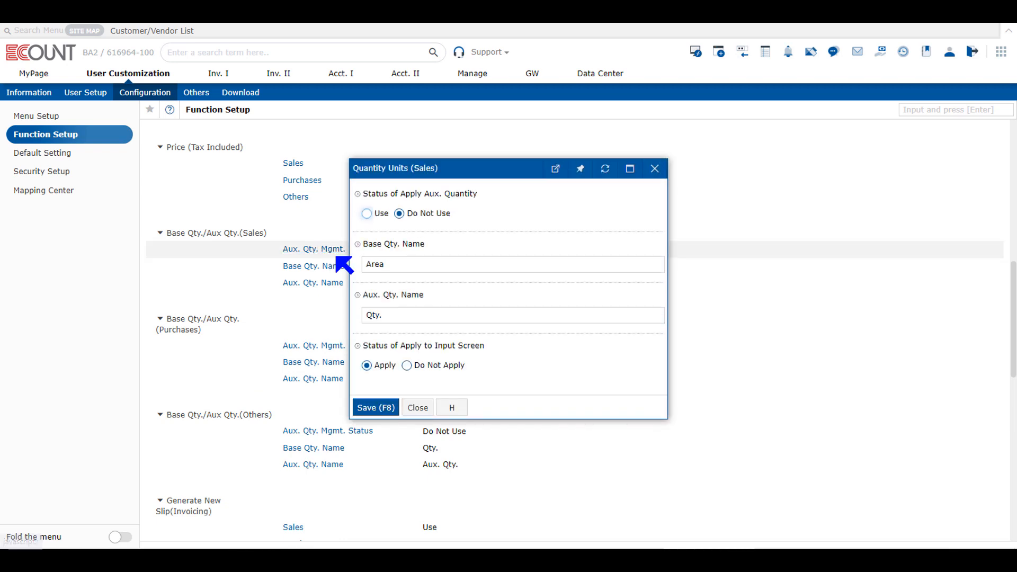
left_click(377, 222)
left_click(409, 265)
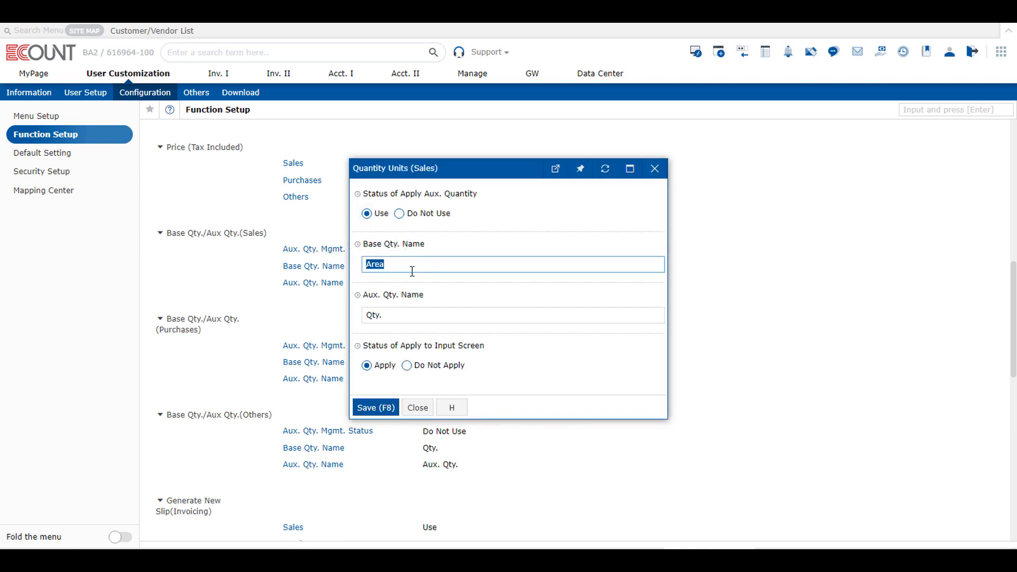
left_click(407, 315)
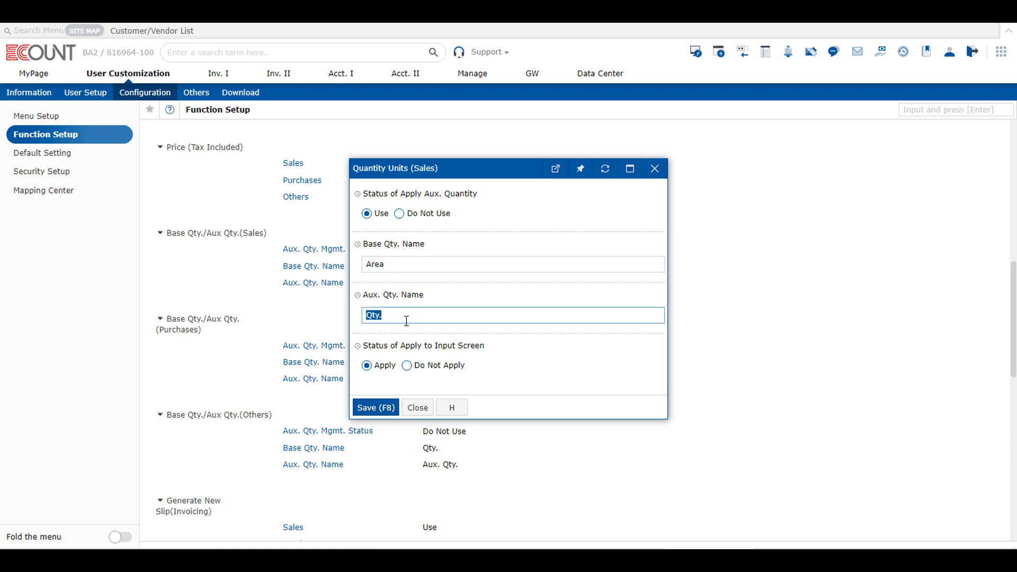
left_click(407, 321)
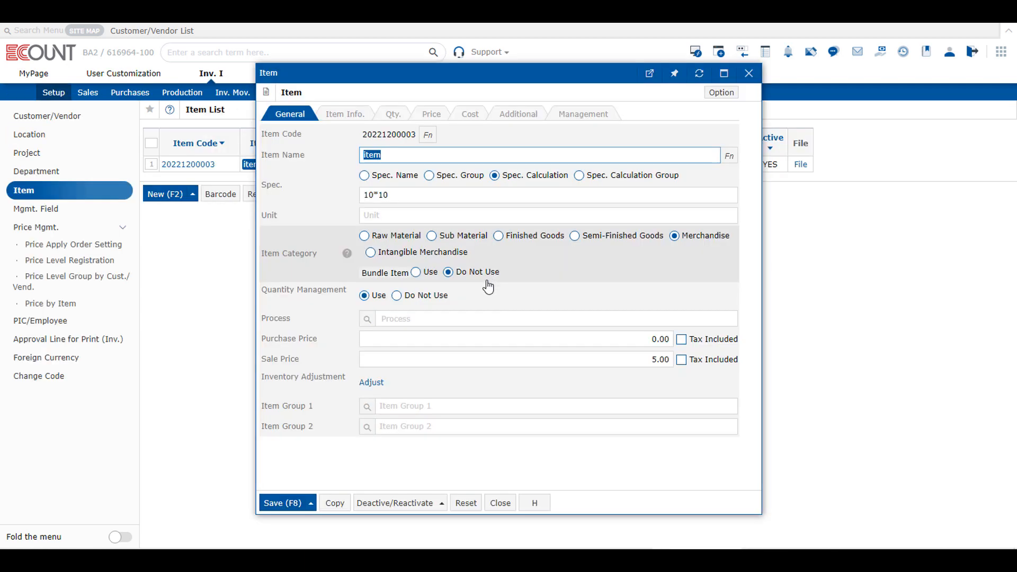
Check the specification and the unit conversion ratio of the 10*10 item, and save it
left_click(339, 117)
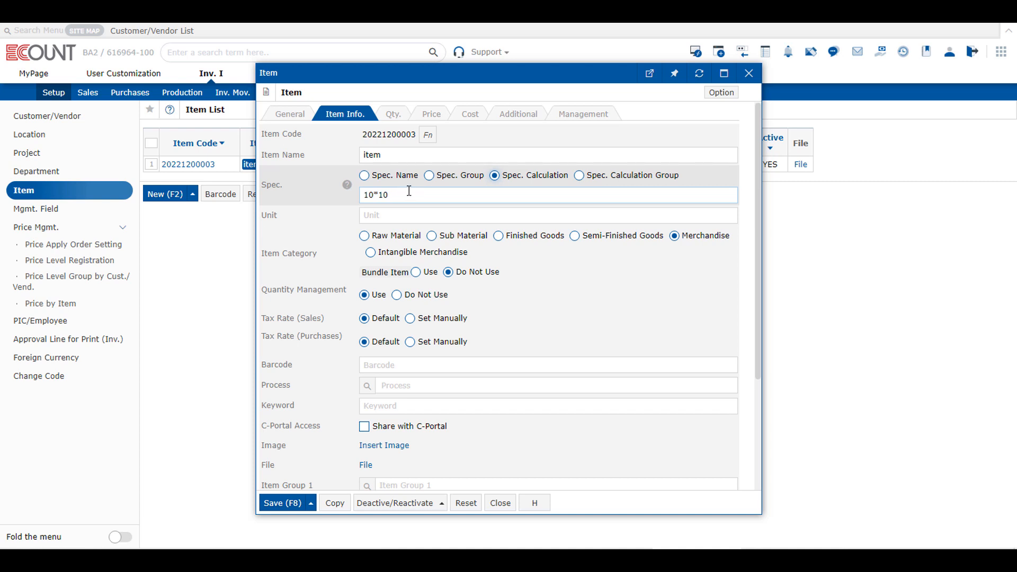
left_click(393, 118)
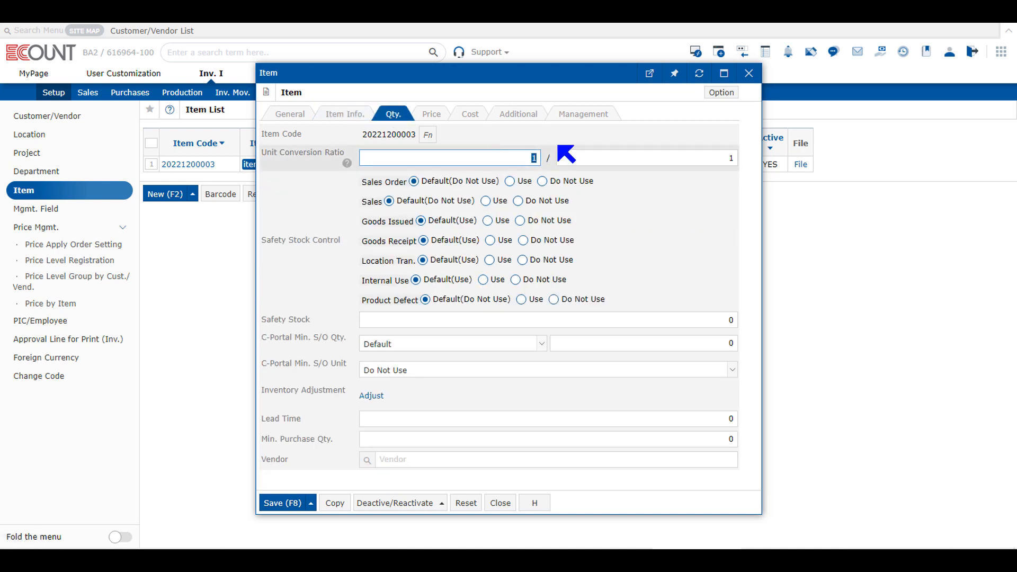
left_click(616, 157)
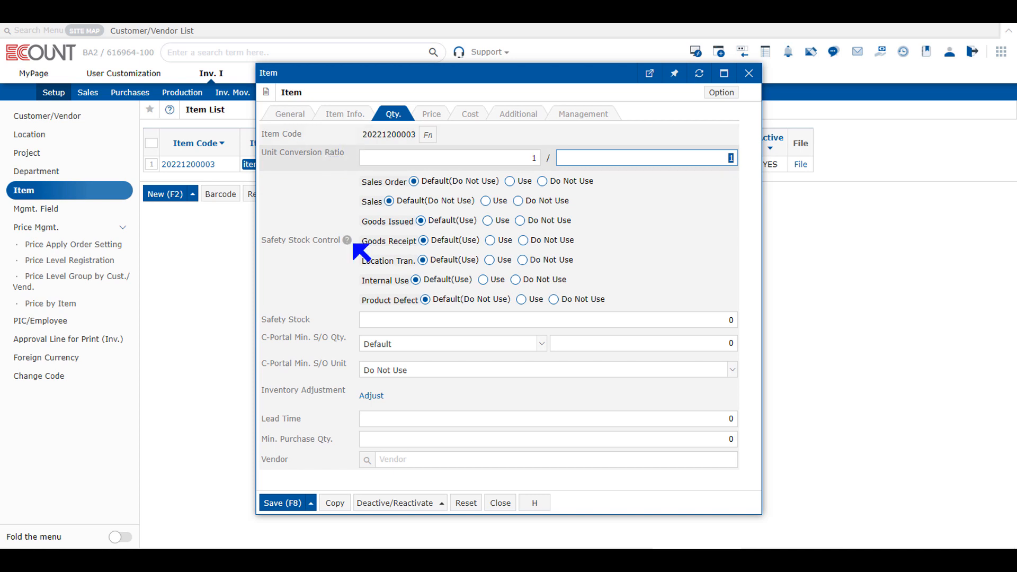
left_click(290, 504)
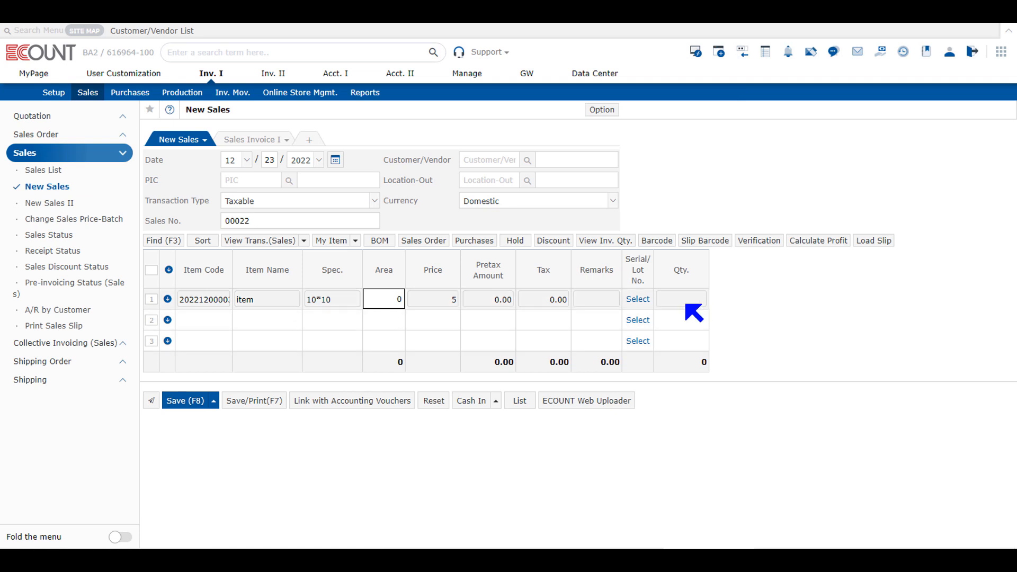
Enter a quantity of 20 for the 10*10 item in the first line of the new sales slip
left_click(684, 299)
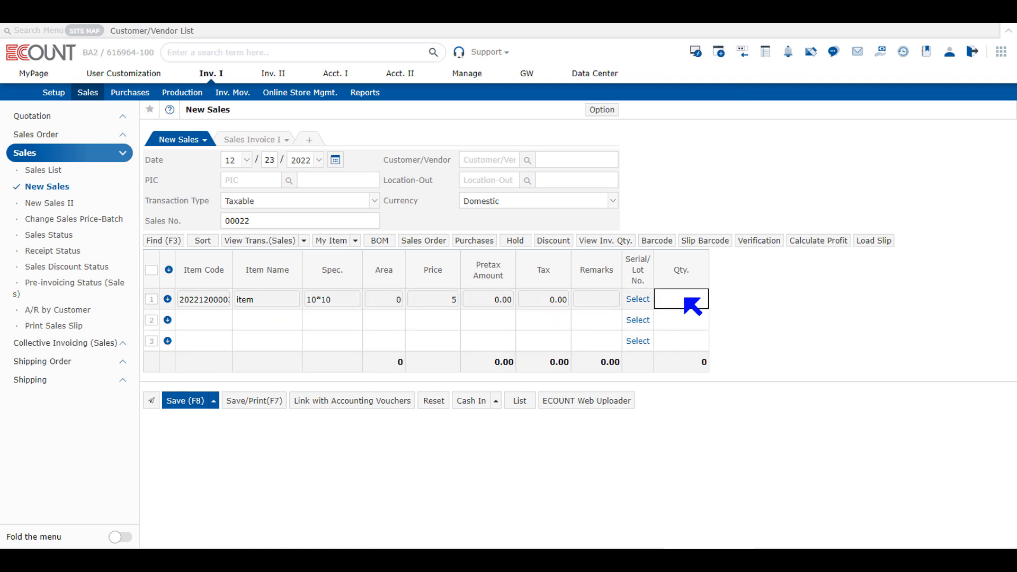
type("1")
left_click(752, 301)
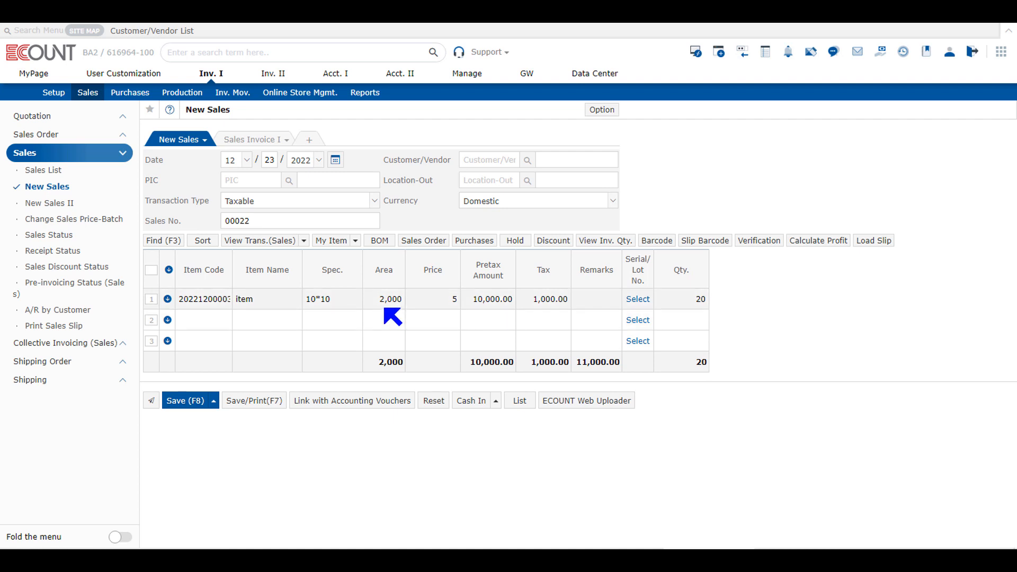
left_click(686, 298)
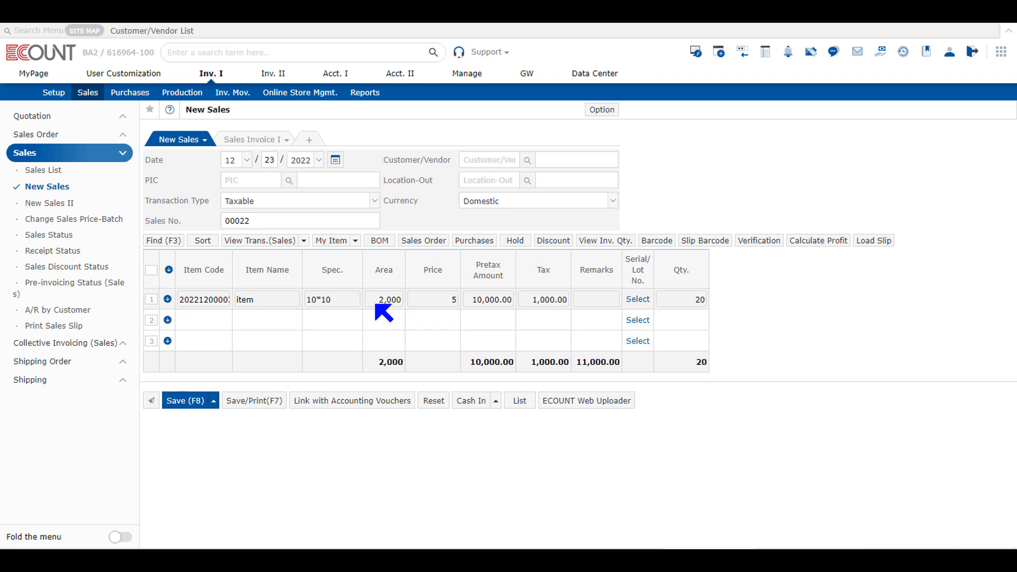
left_click(390, 306)
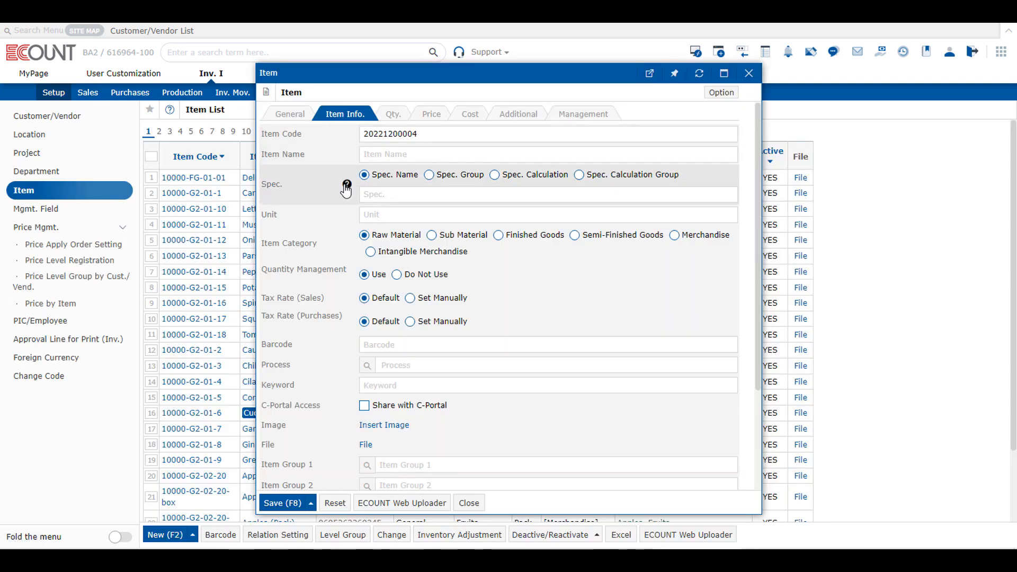
Examine the item category choices from Raw Material to Intangible Merchandise in the new item form, and close it without saving
mouse_move(347, 186)
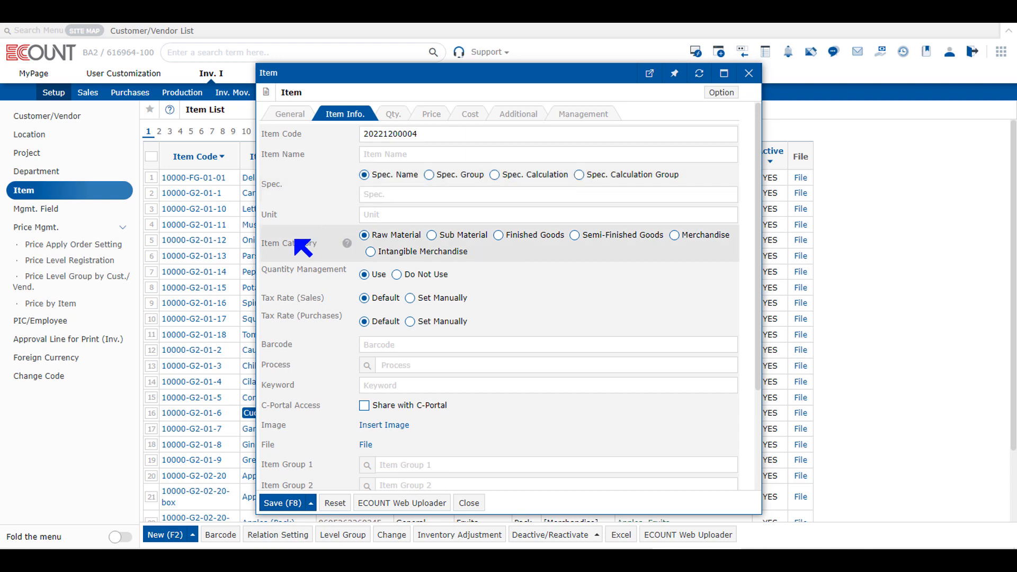
left_click(269, 217)
left_click_drag(267, 244, 324, 242)
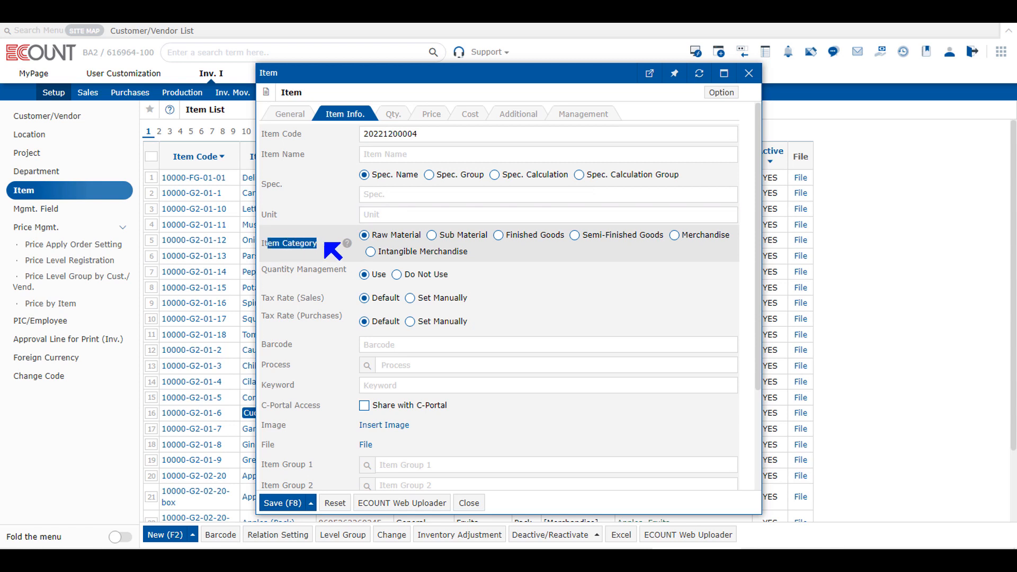
left_click(313, 252)
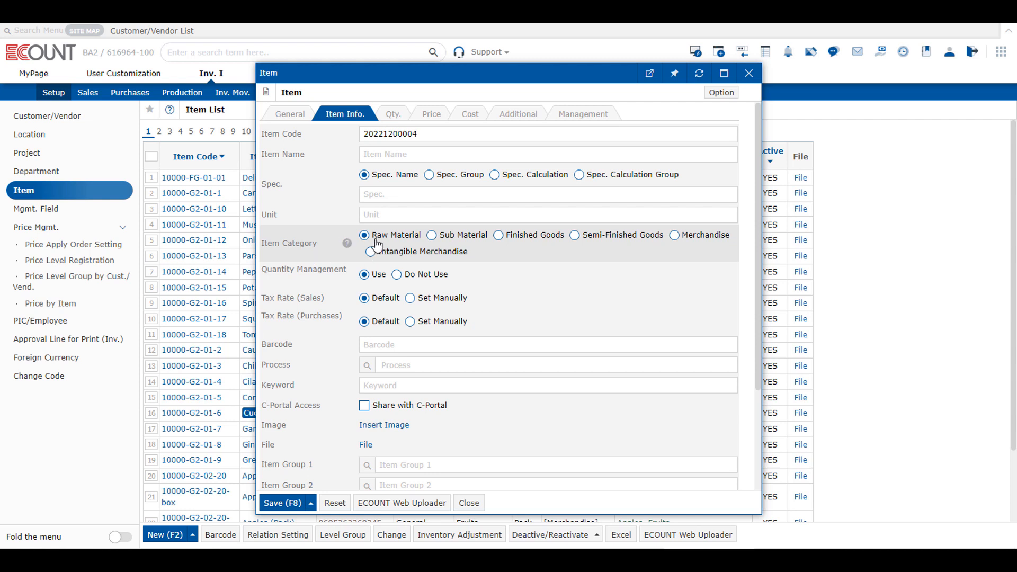
left_click(514, 240)
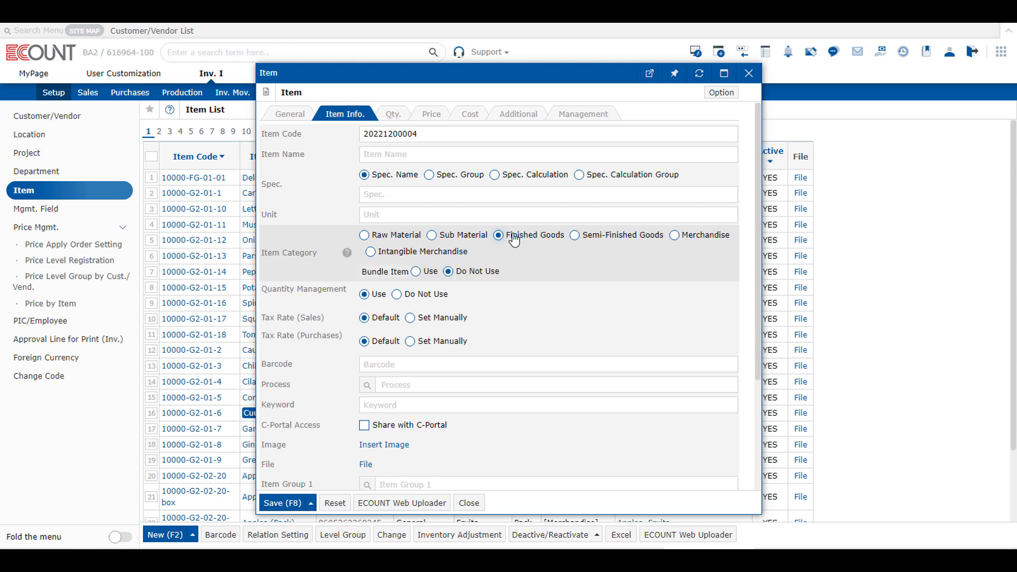
left_click(588, 241)
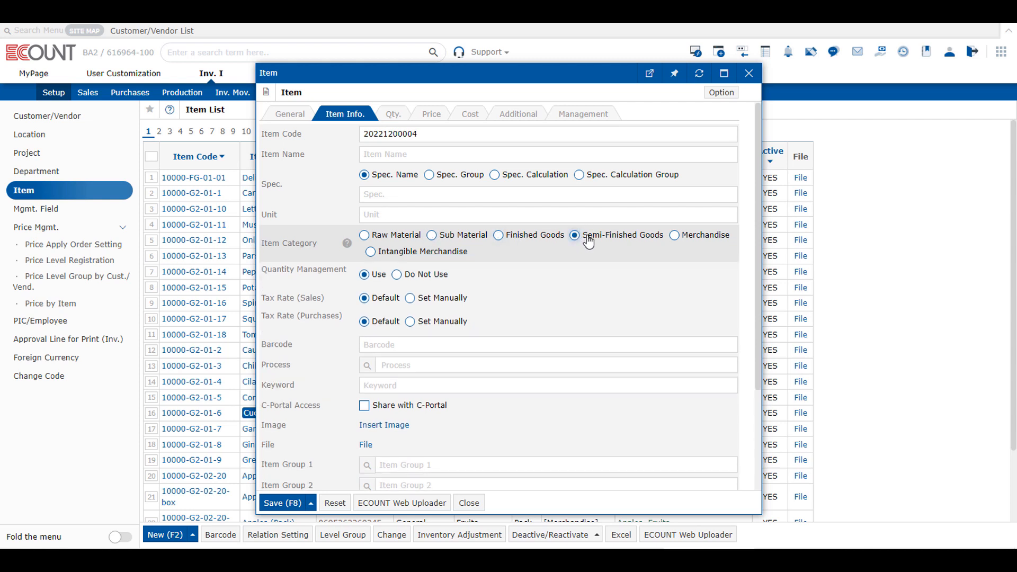
left_click(680, 237)
left_click(380, 257)
left_click(365, 235)
left_click(446, 241)
left_click(599, 240)
left_click(530, 238)
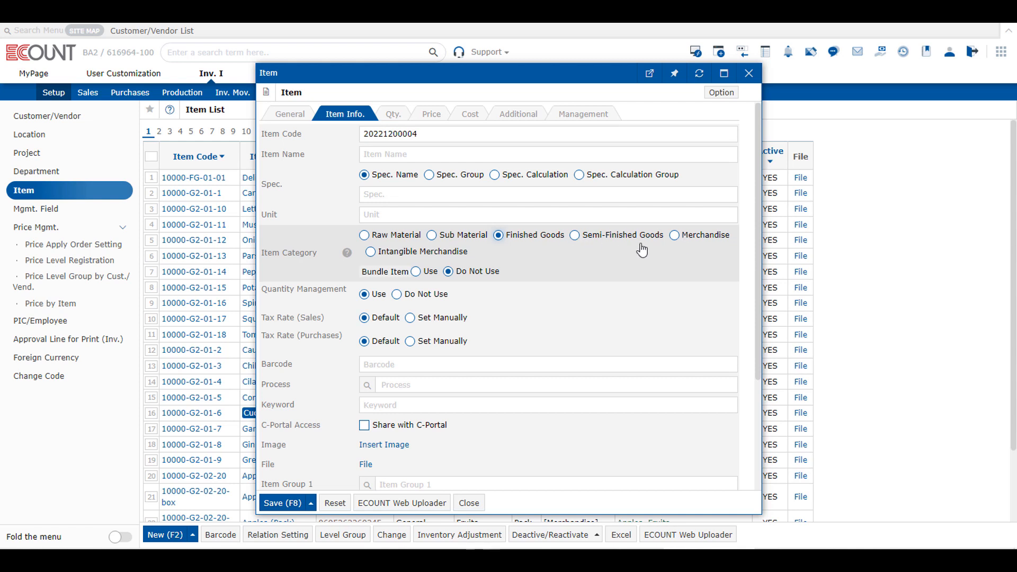
left_click(683, 238)
left_click(371, 252)
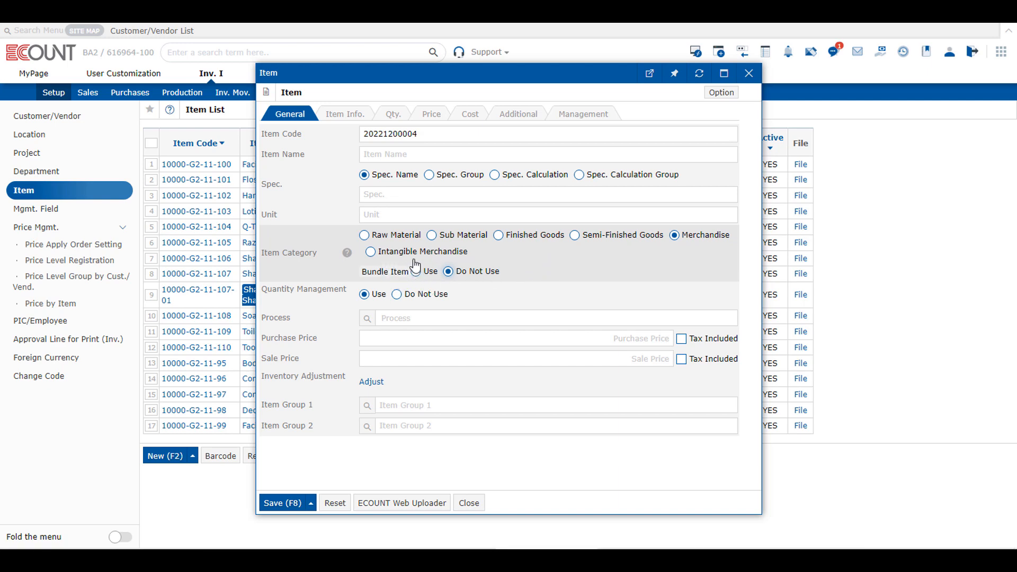
key("Escape")
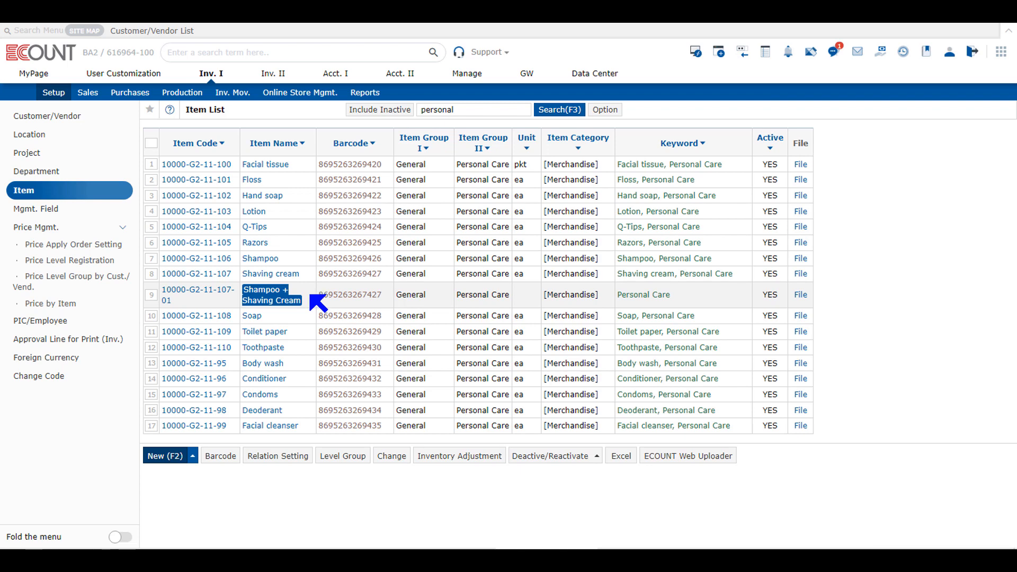
Open the Shampoo + Shaving Cream merchandise item, check that Bundle Item is set to Use, and save it
left_click(290, 299)
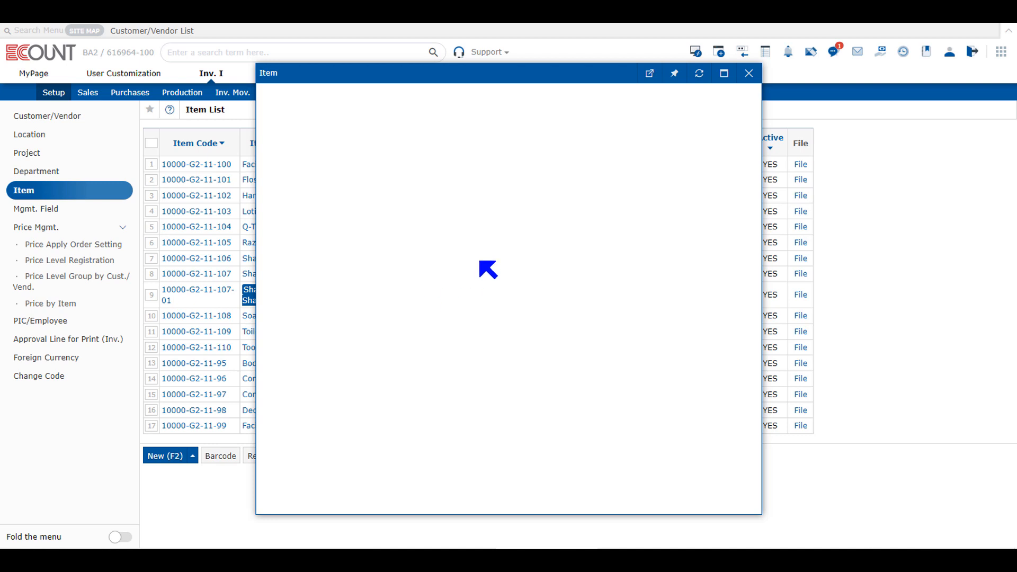
left_click(346, 115)
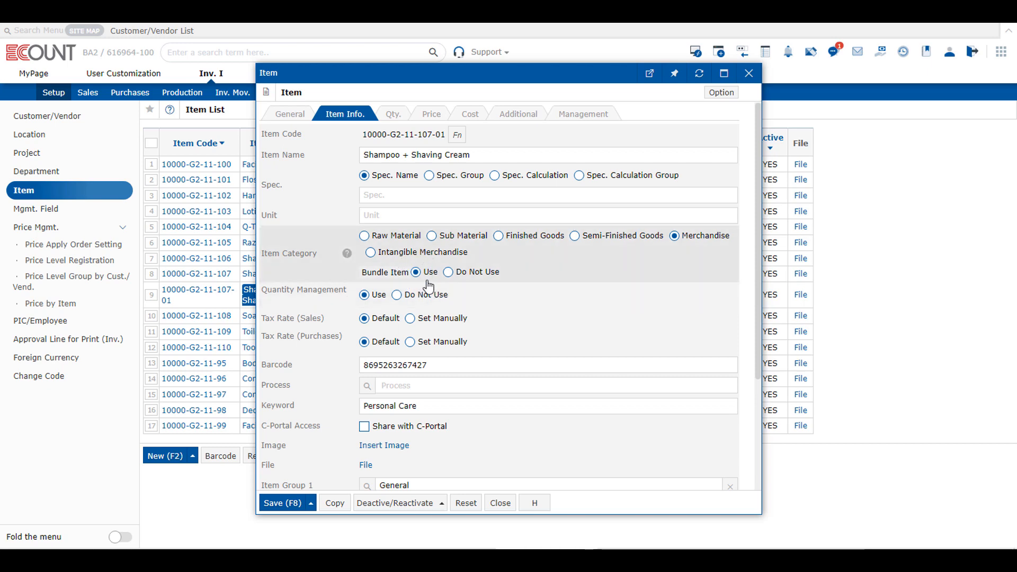
left_click(289, 503)
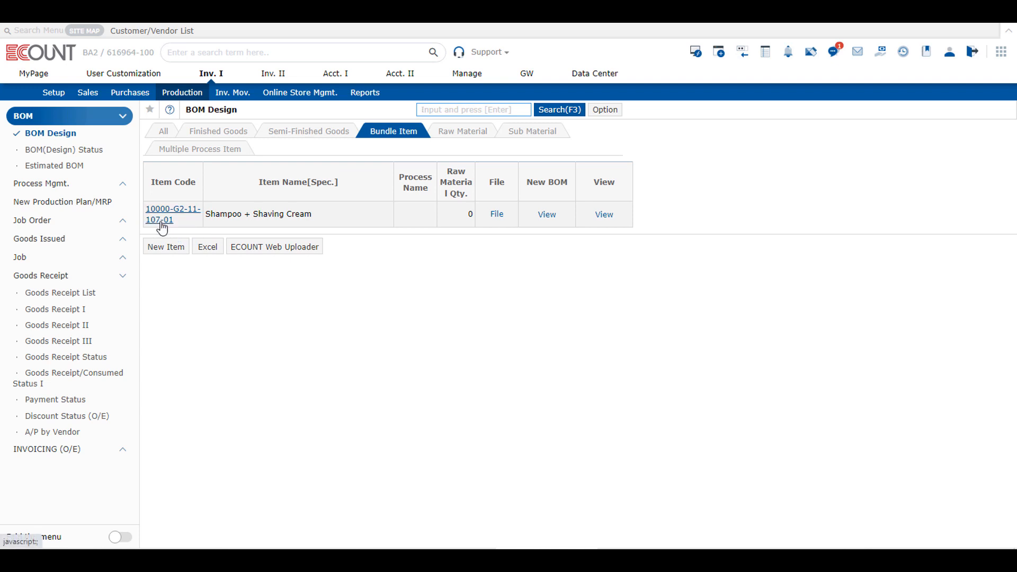
Create and save a BOM for the Shampoo + Shaving Cream bundle with 1 Shampoo and 1 Shaving cream
left_click(179, 218)
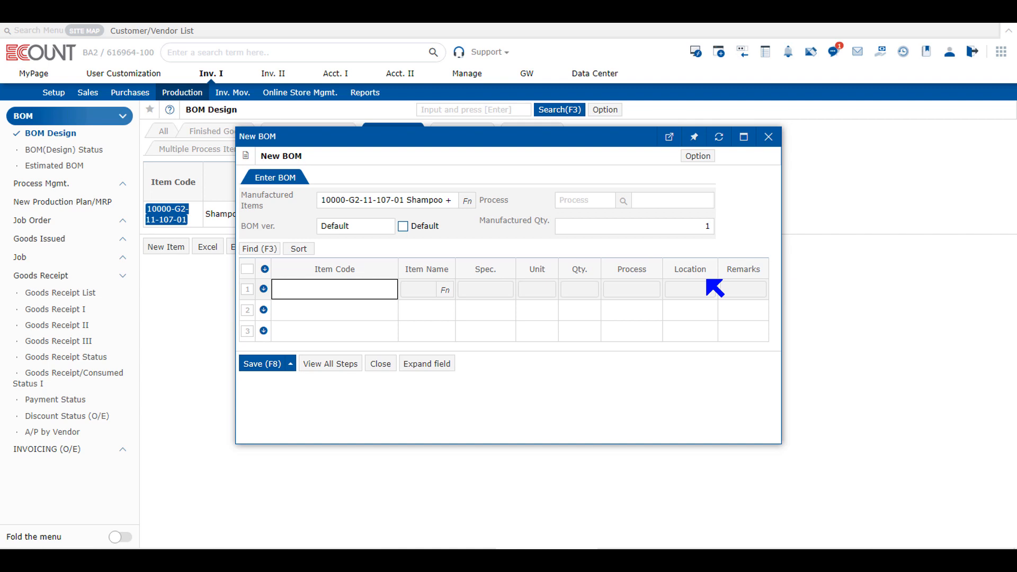
left_click(346, 316)
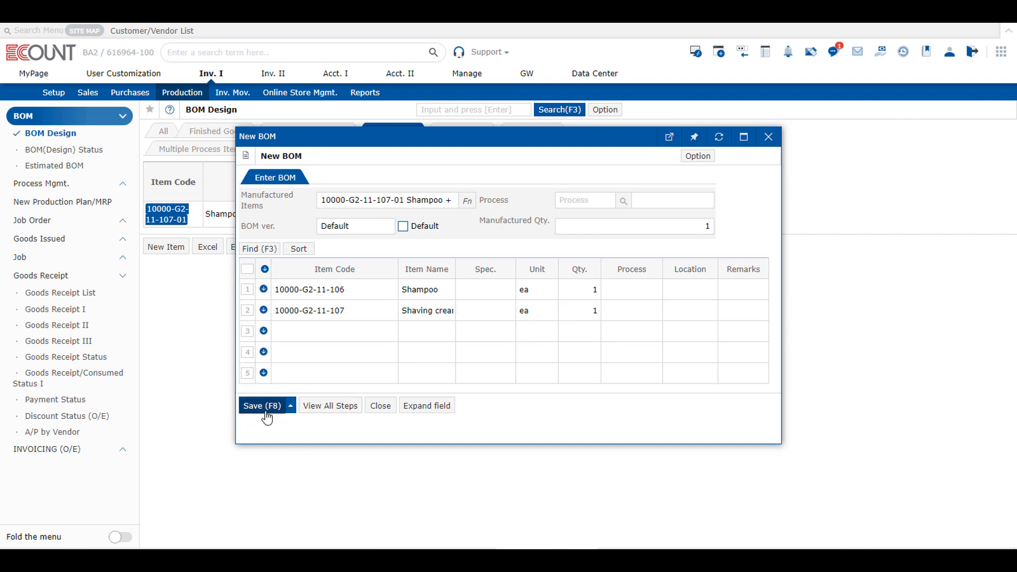
left_click(265, 411)
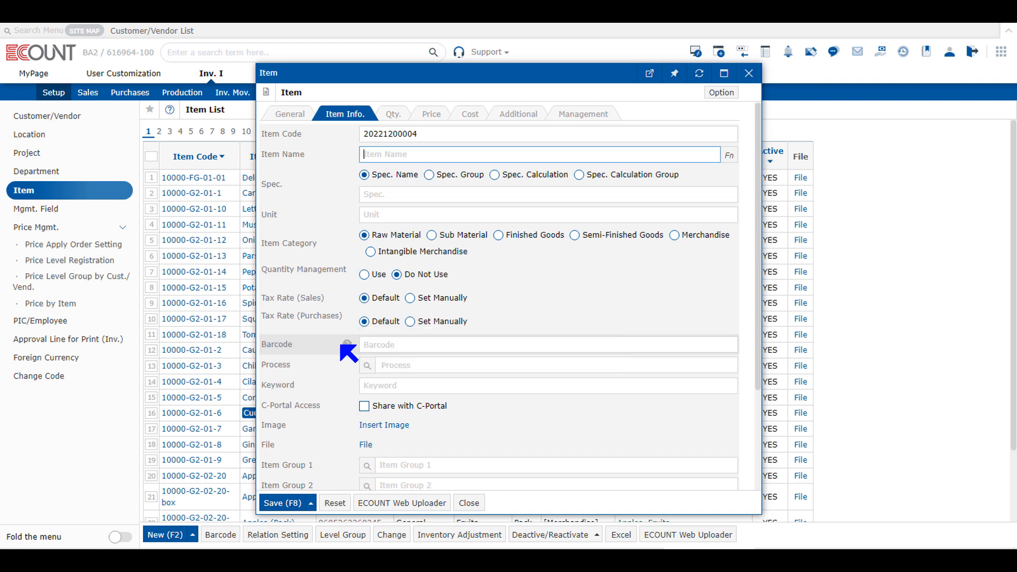
Set the new item's category to Semi-Finished Goods
mouse_move(349, 347)
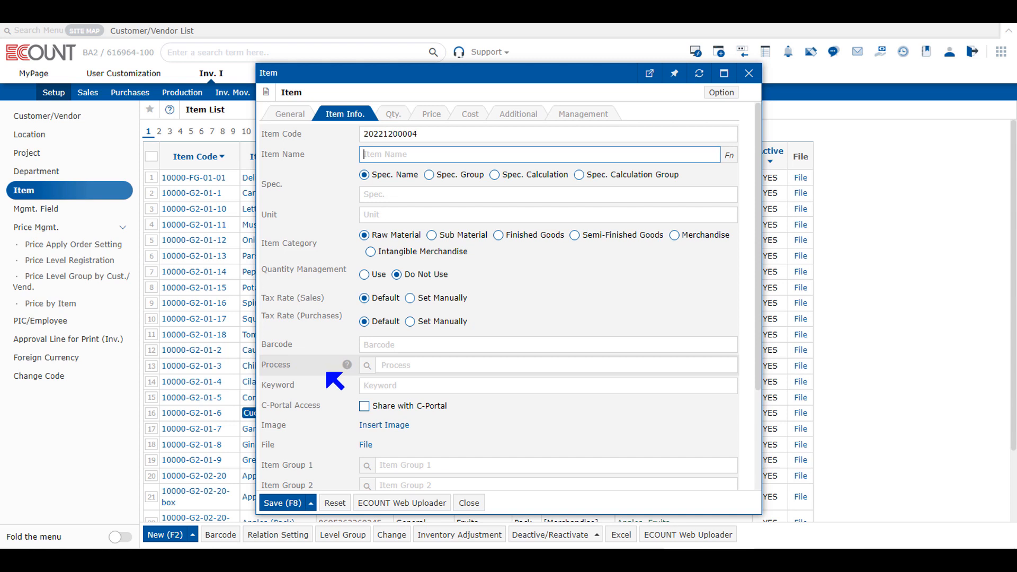
left_click(517, 236)
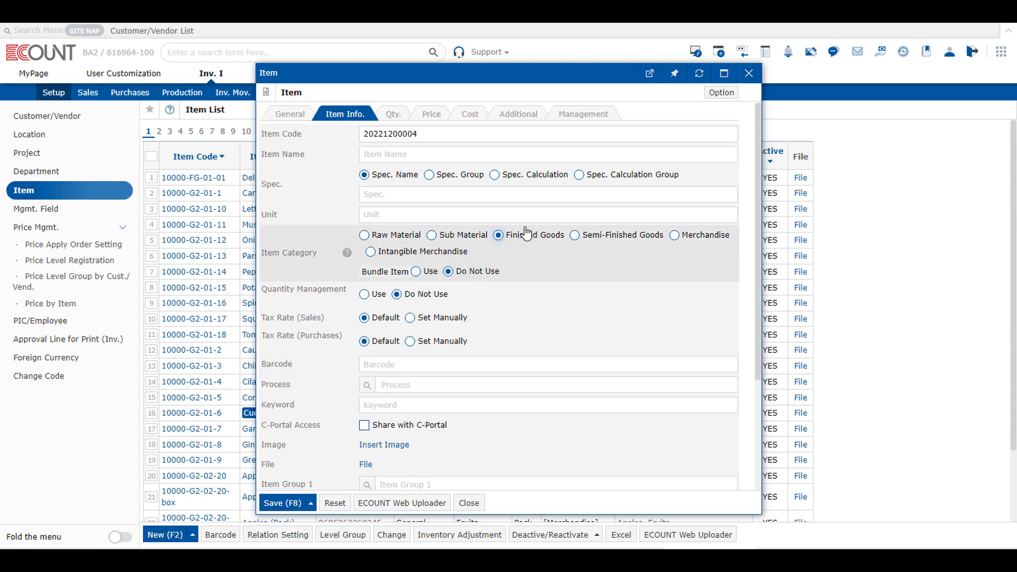
left_click(575, 236)
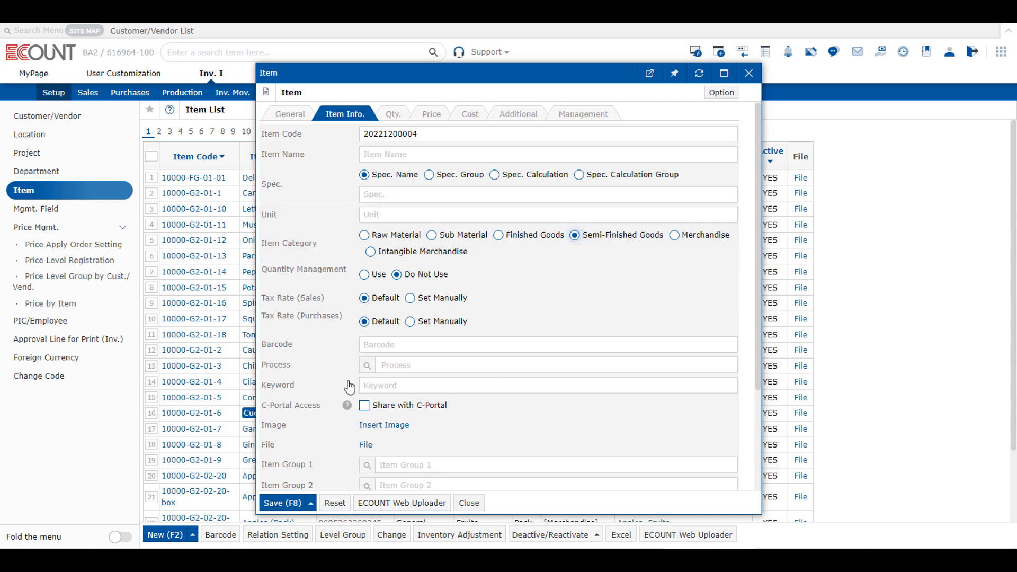
Assign the Packaging Process to the new semi-finished item and enter word1 word2 as its keywords
left_click(367, 366)
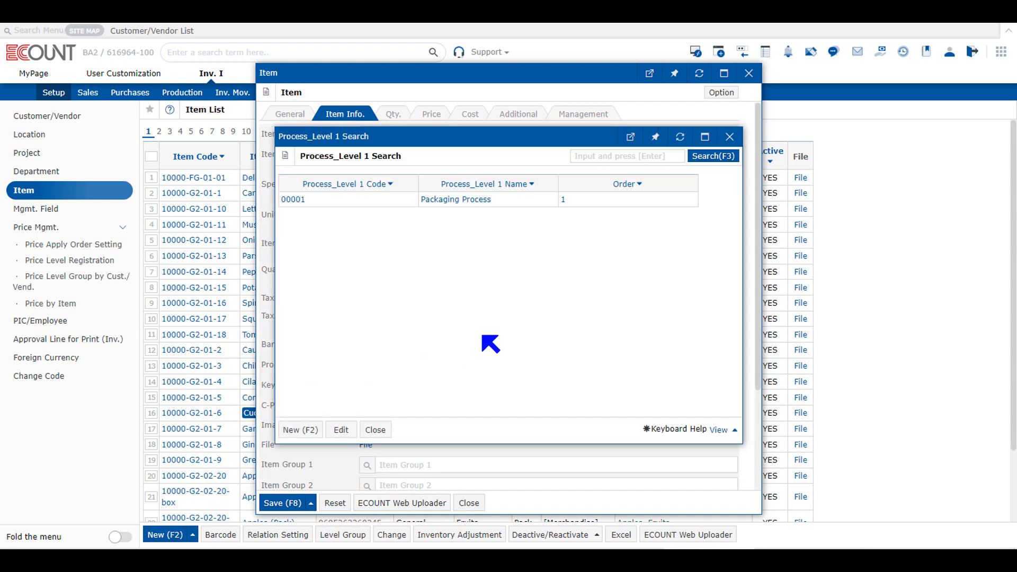
left_click(457, 199)
scroll(321, 269, "down", 3)
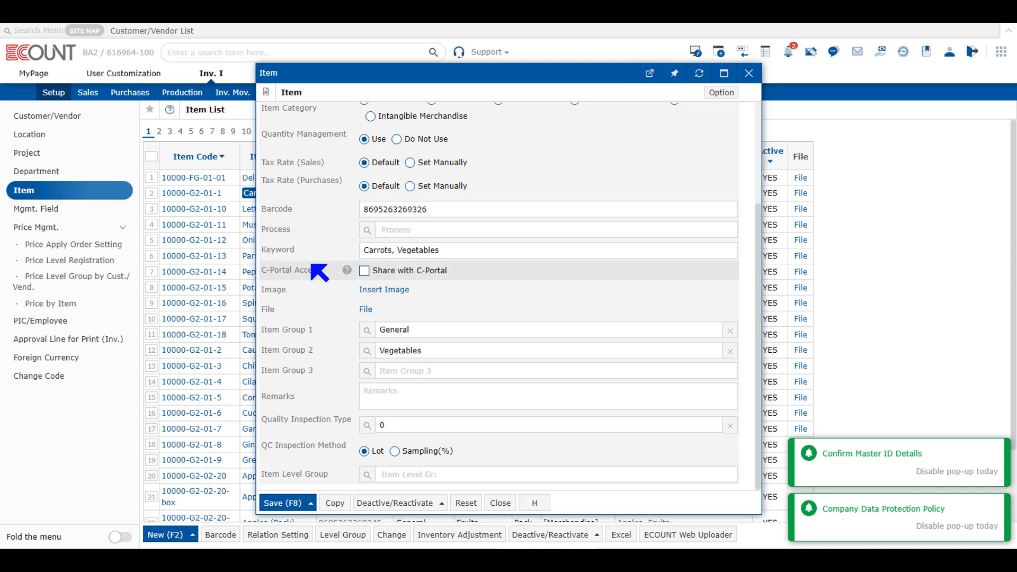
scroll(319, 272, "up", 3)
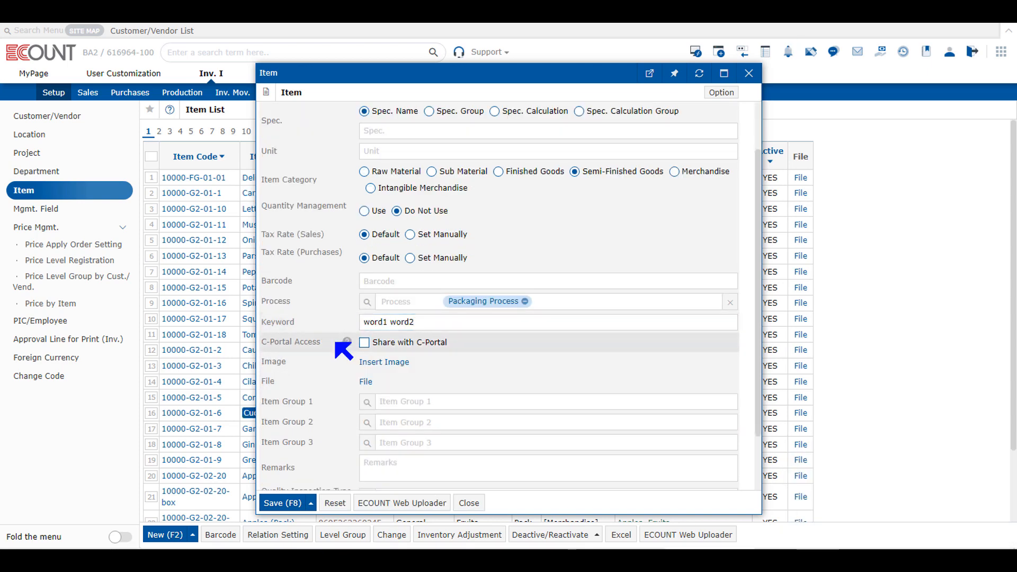
Enable sharing the new item with C-Portal and set its QC inspection method to Sampling(%)
mouse_move(348, 344)
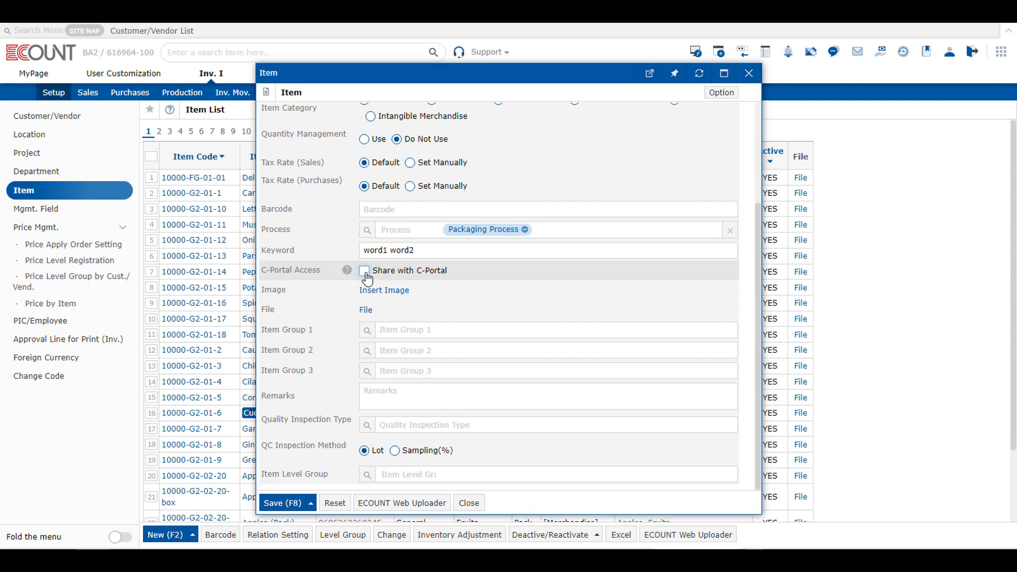
left_click(364, 272)
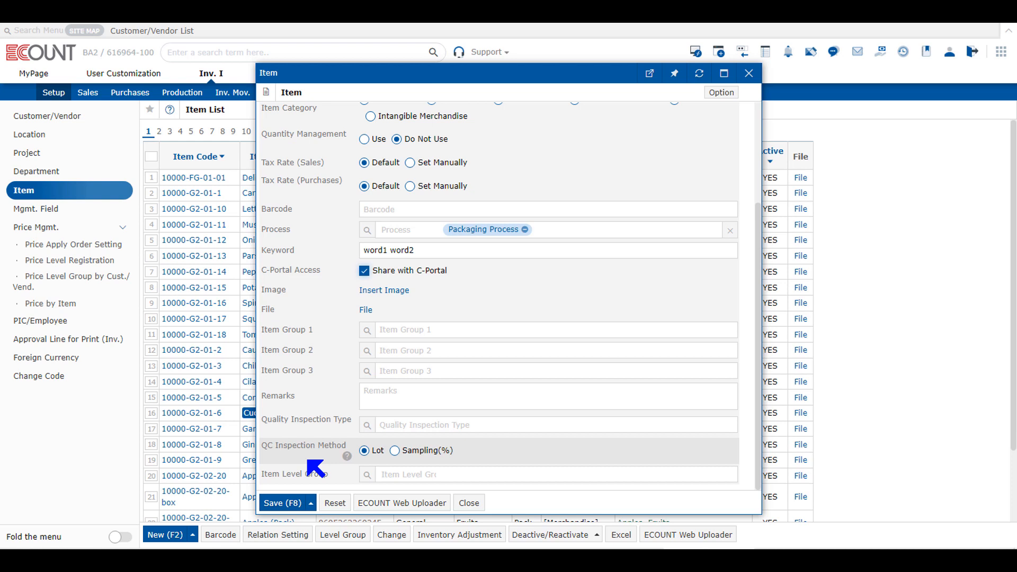
left_click(412, 454)
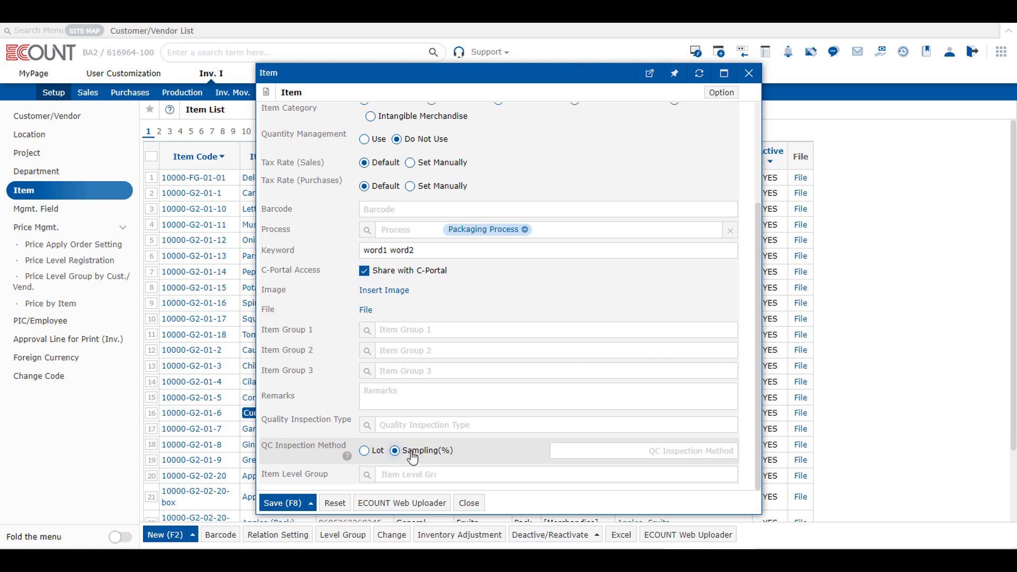